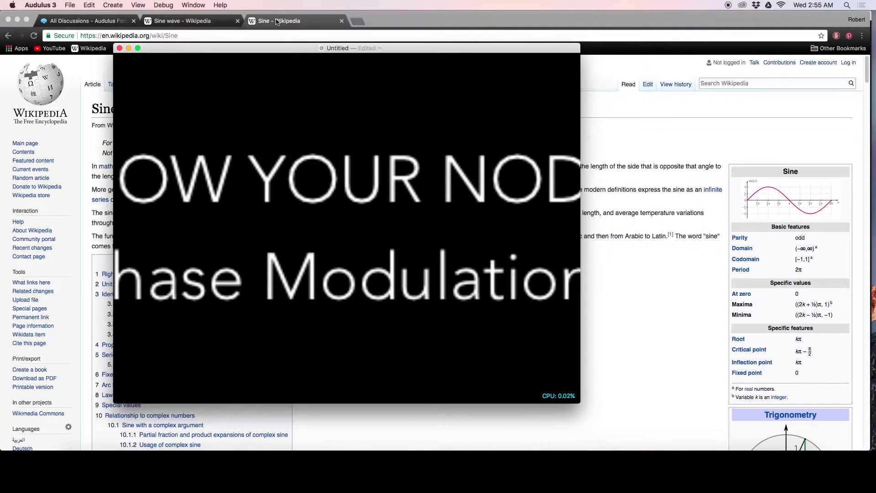
Bring Chrome's Sine article forward and scroll down to its unit-circle animation.
click(278, 22)
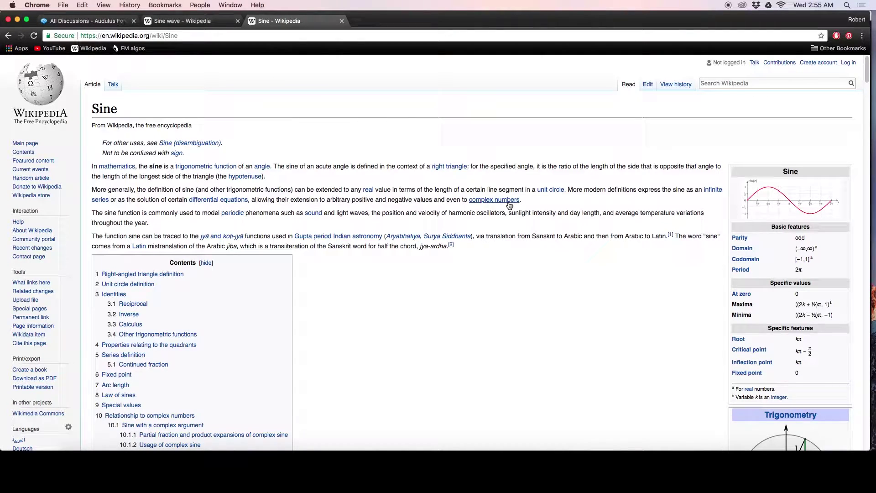
scroll(513, 201, down, 5)
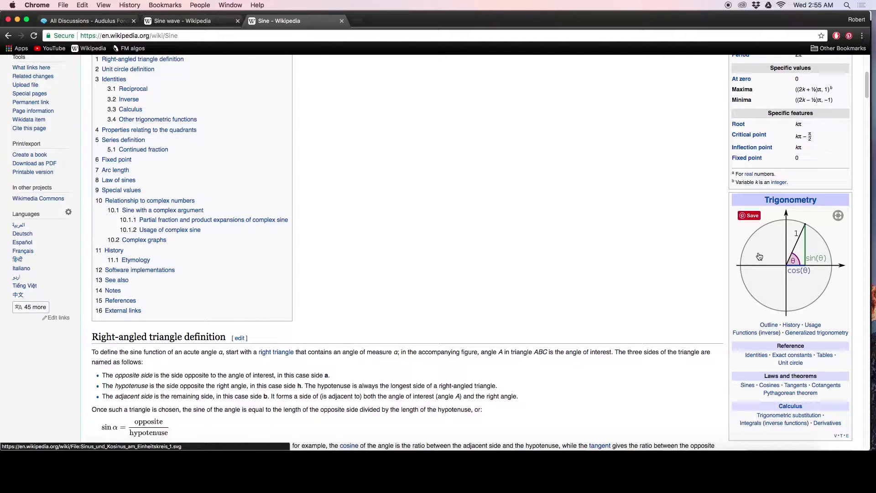
scroll(340, 215, down, 10)
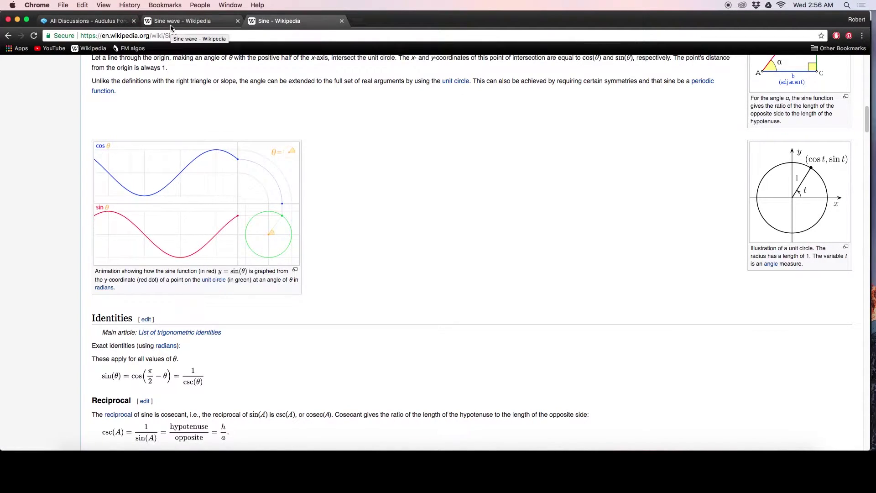
Switch to the 'Sine wave - Wikipedia' article.
click(183, 21)
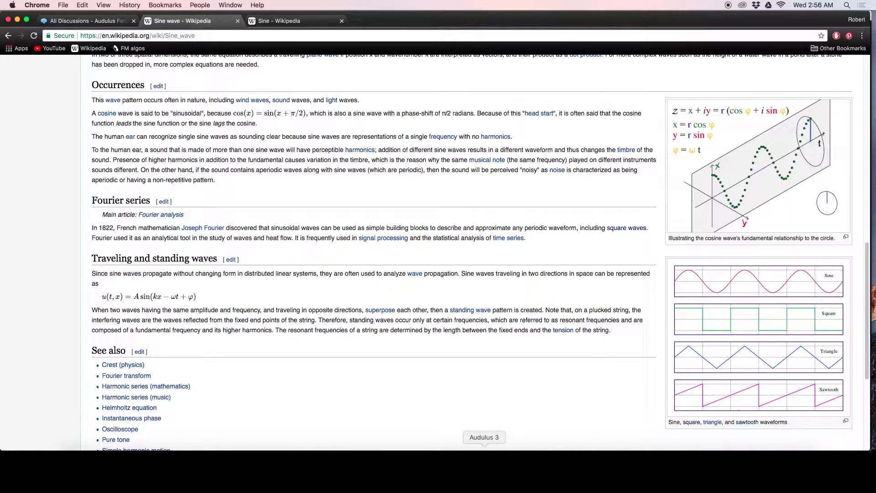
Bring the Audulus 3 patch back to the front.
click(484, 465)
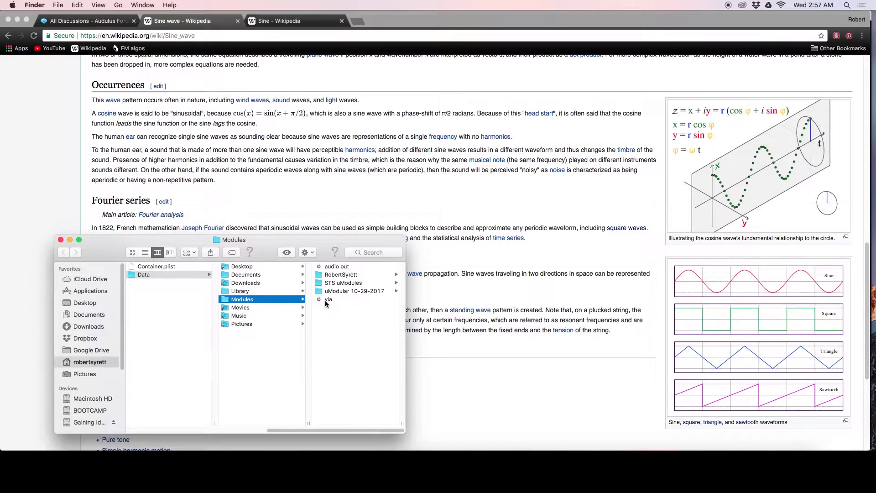
Browse RobertSyrett, then its envelopes and oscillators module folders in Finder.
click(352, 275)
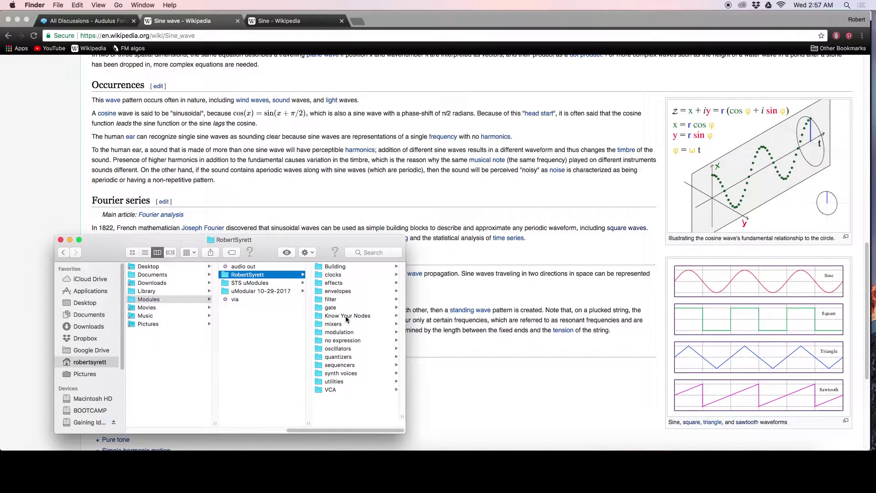
click(342, 292)
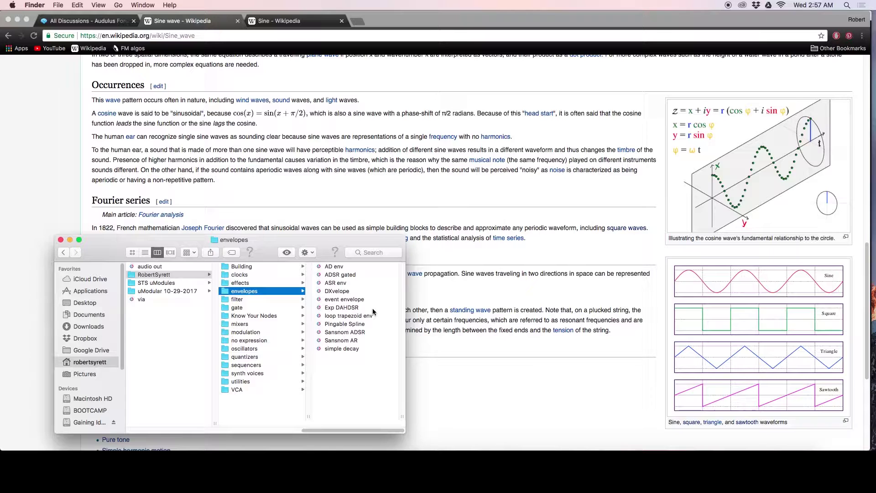
click(273, 348)
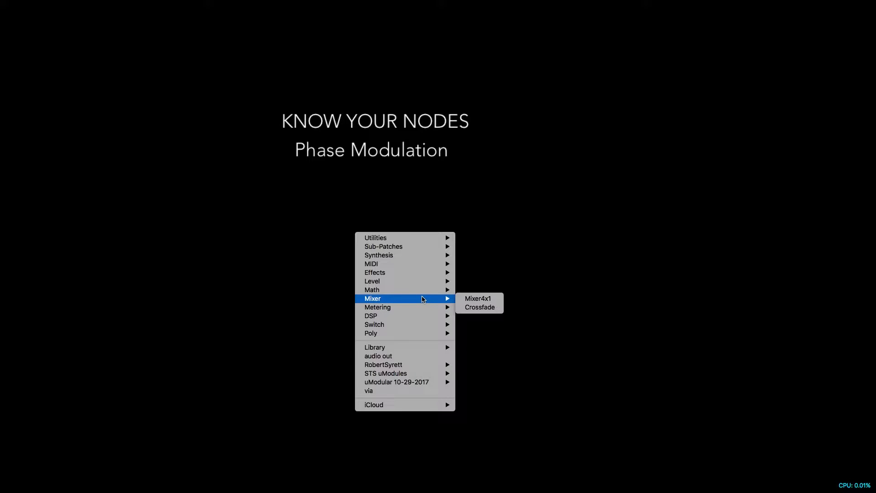
Go to RobertSyrett > Know Your Nodes > phase slide show in the node menu for the phase patch.
mouse_move(420, 365)
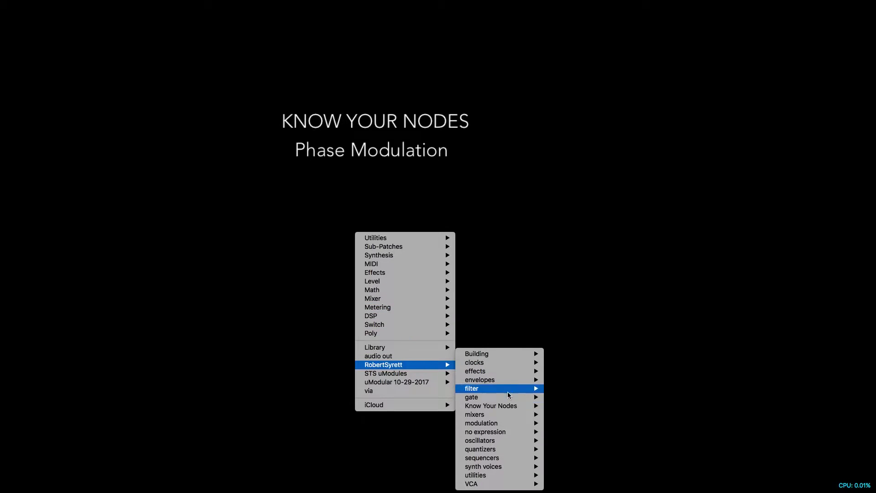
mouse_move(505, 415)
mouse_move(512, 433)
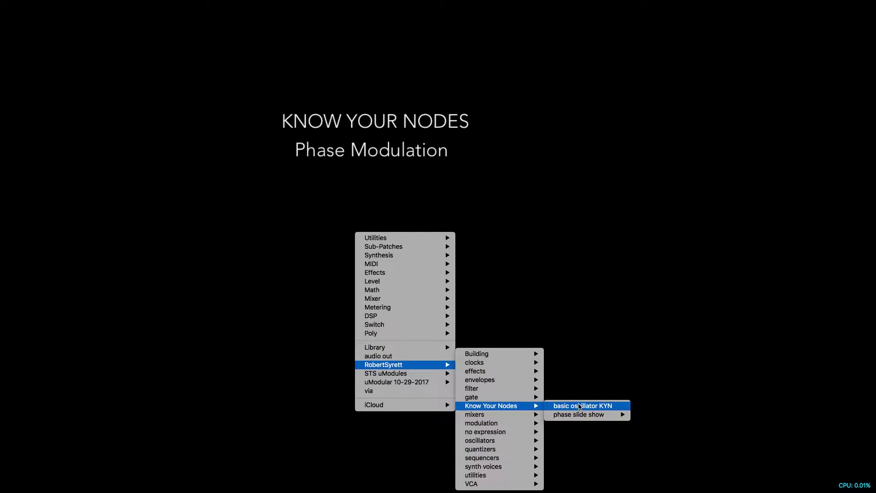
mouse_move(593, 414)
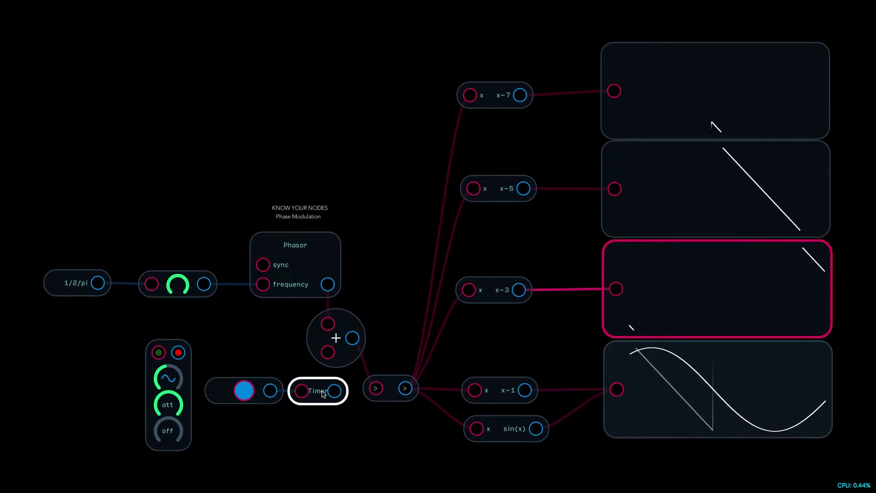
Wire the Timer output into the > node and trigger the button to trace a sine cycle.
drag(343, 393, 375, 388)
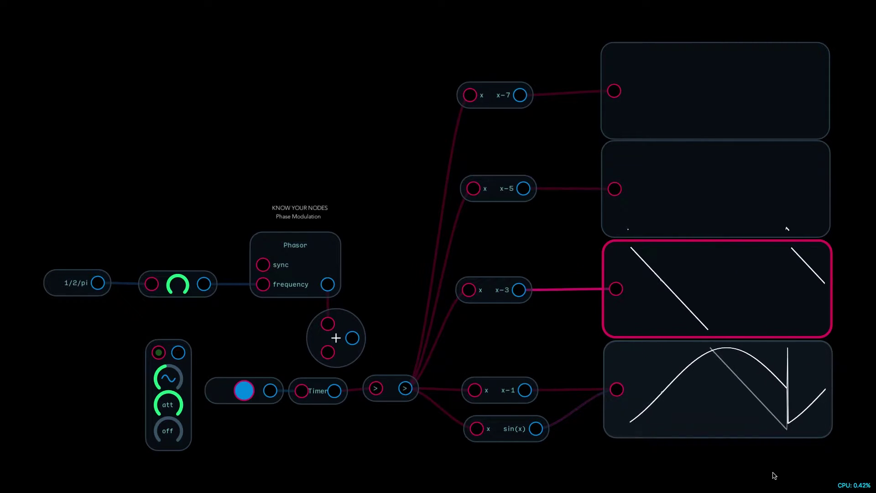
click(378, 400)
click(371, 318)
click(244, 390)
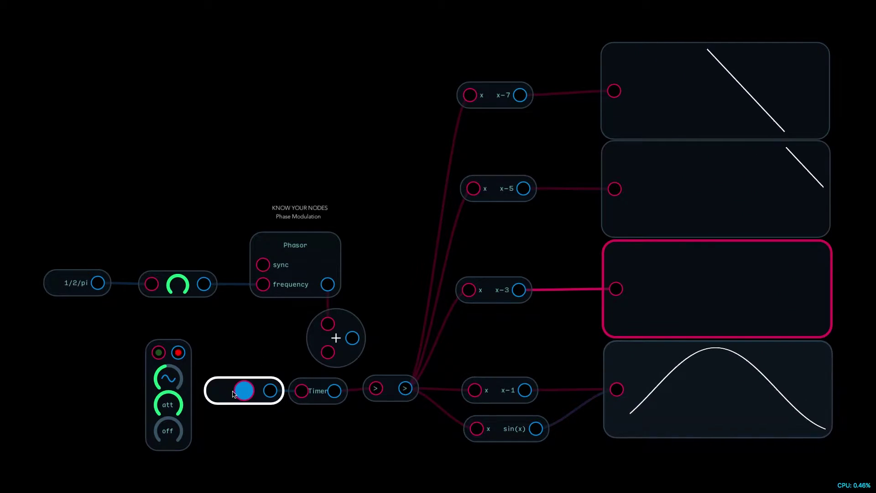
click(603, 472)
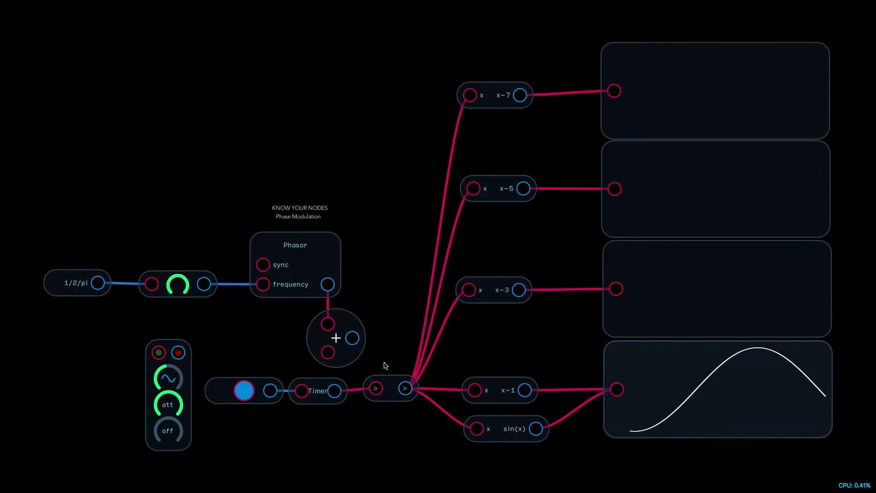
Feed the + node into the > node, then test the LFO on the frequency knob and unplug it.
drag(355, 340, 381, 387)
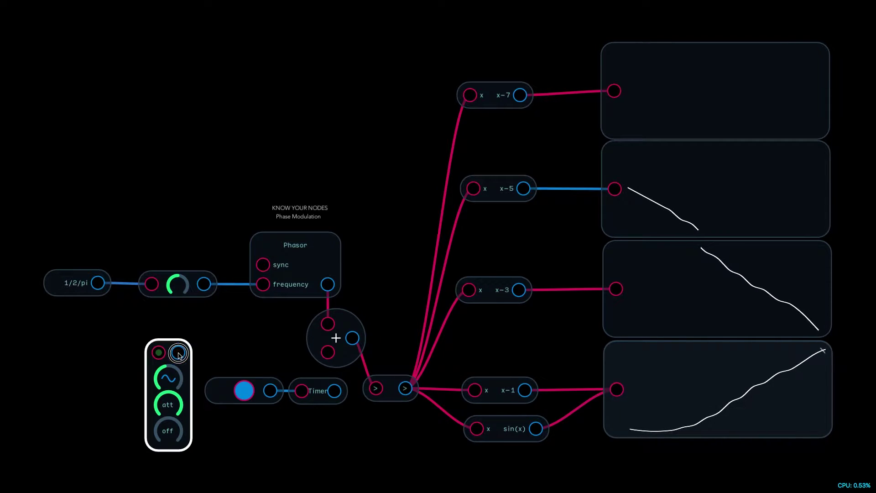
drag(178, 355, 178, 284)
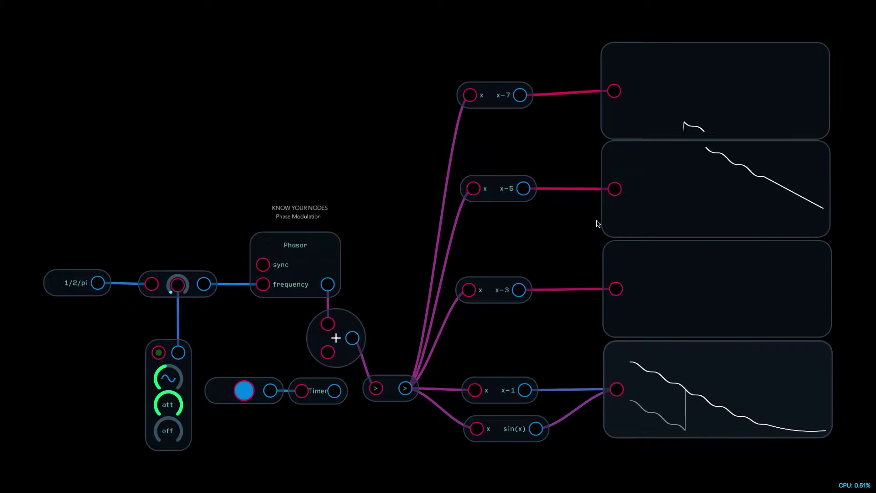
drag(177, 284, 222, 335)
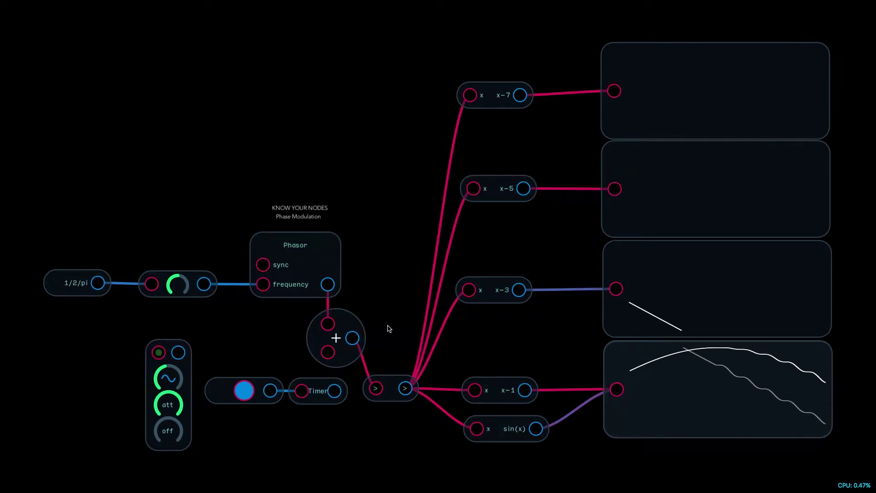
Add a pi constant on the + node's lower input, then disconnect and delete it.
double_click(322, 345)
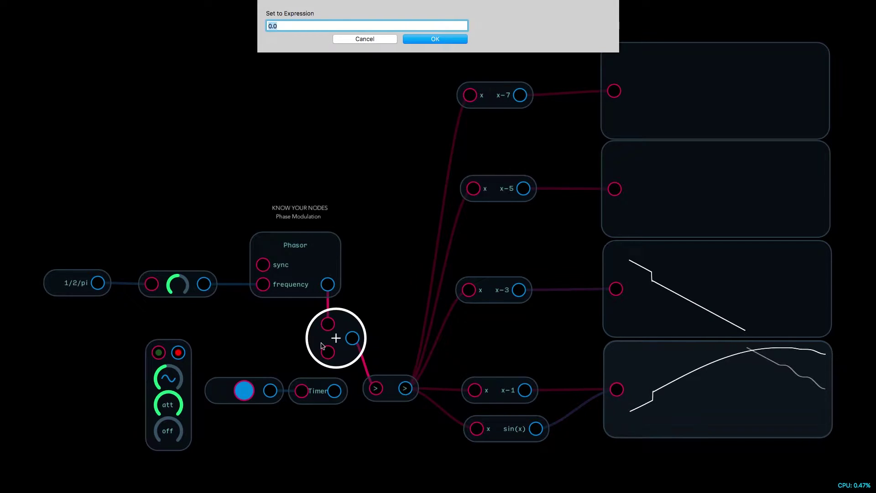
text(p)
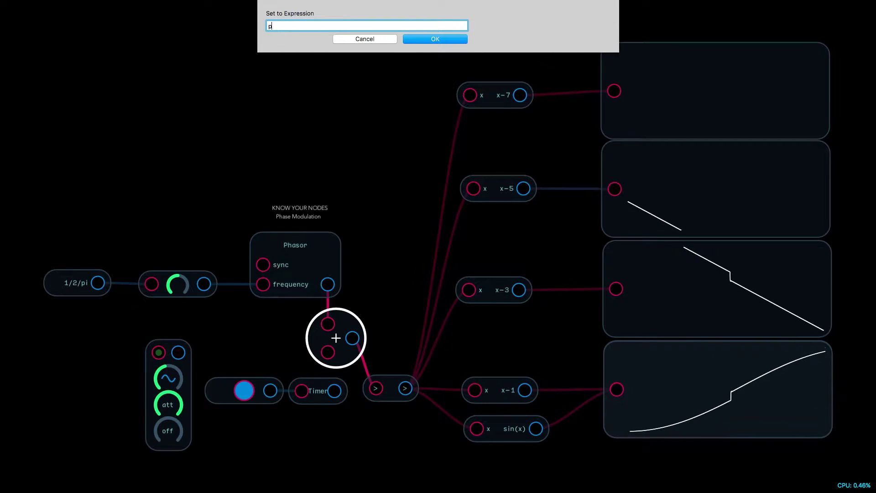
text(i)
key(Return)
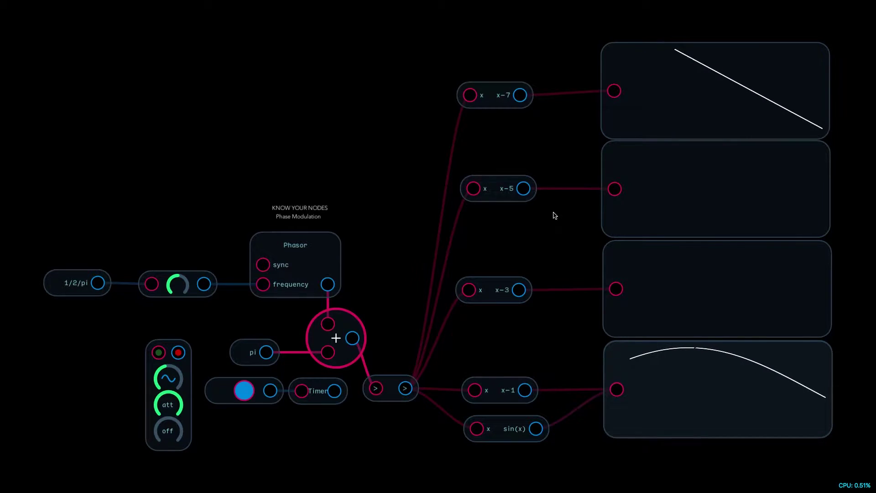
drag(327, 352, 280, 329)
key(Delete)
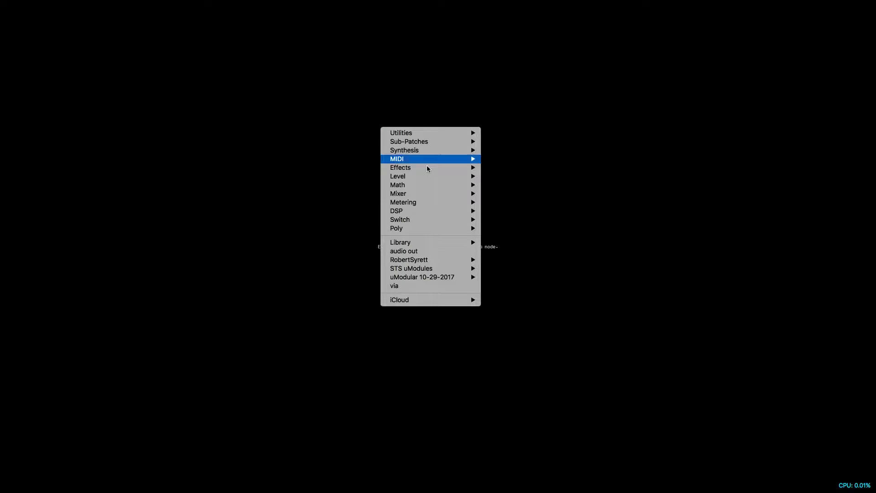
Load Frequency vs Phase Modulation from RobertSyrett > Know Your Nodes > phase slide show.
mouse_move(429, 203)
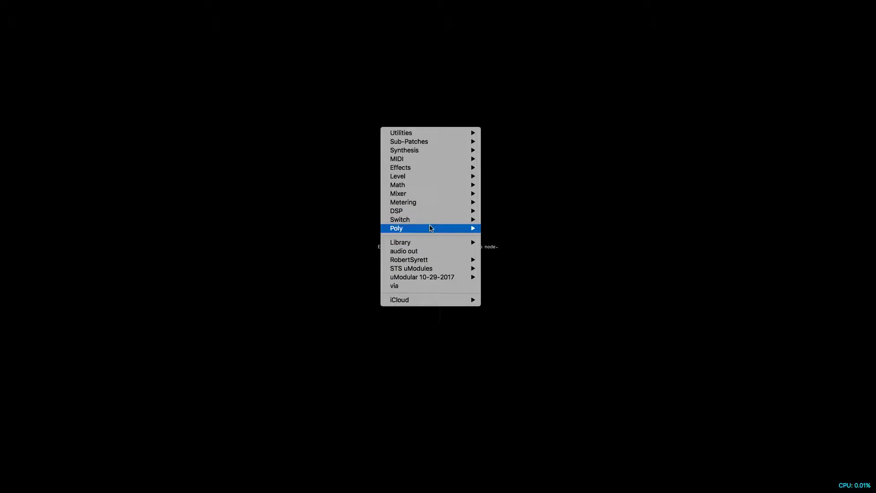
mouse_move(435, 264)
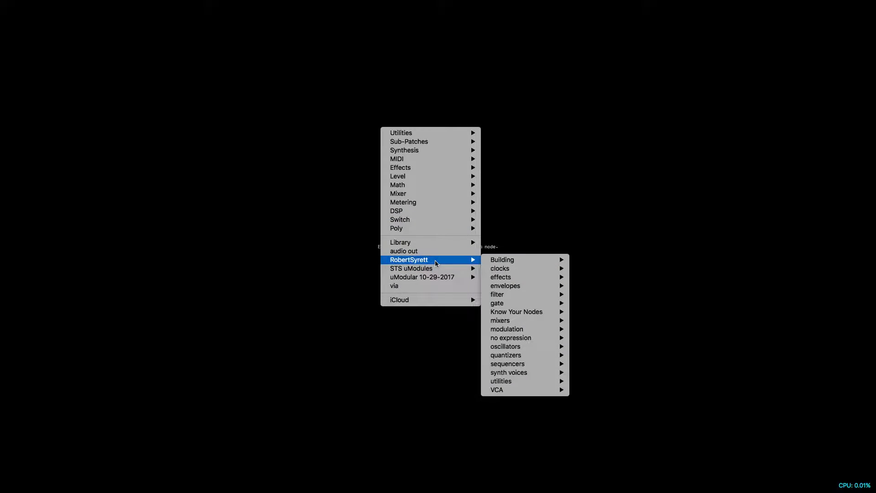
mouse_move(544, 312)
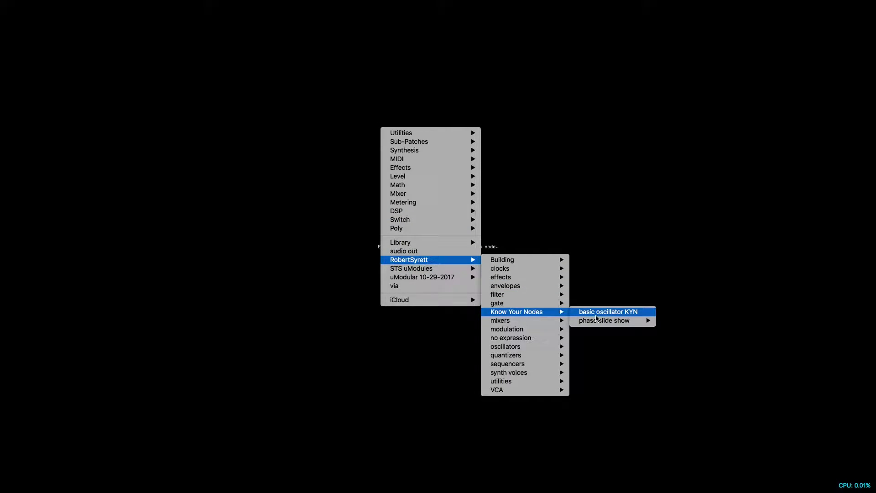
mouse_move(654, 321)
click(684, 328)
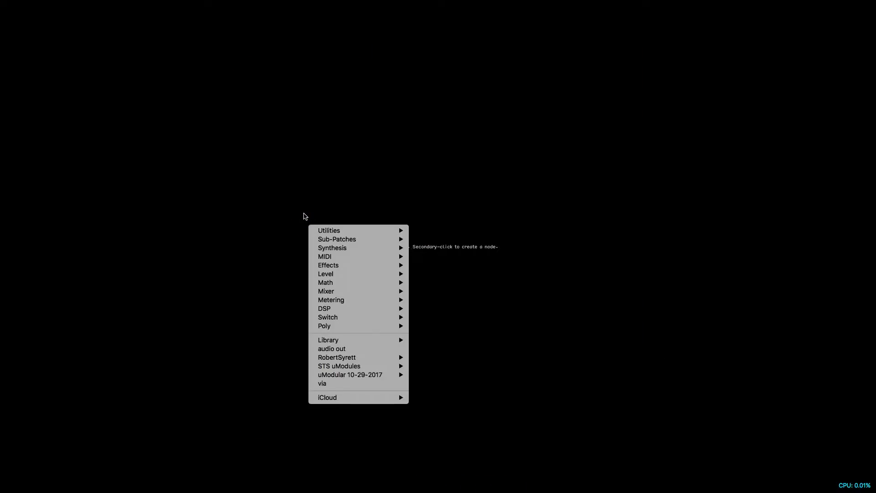
Browse the empty canvas's node menu to begin building the Adjusting Phase patch.
mouse_move(373, 358)
mouse_move(490, 435)
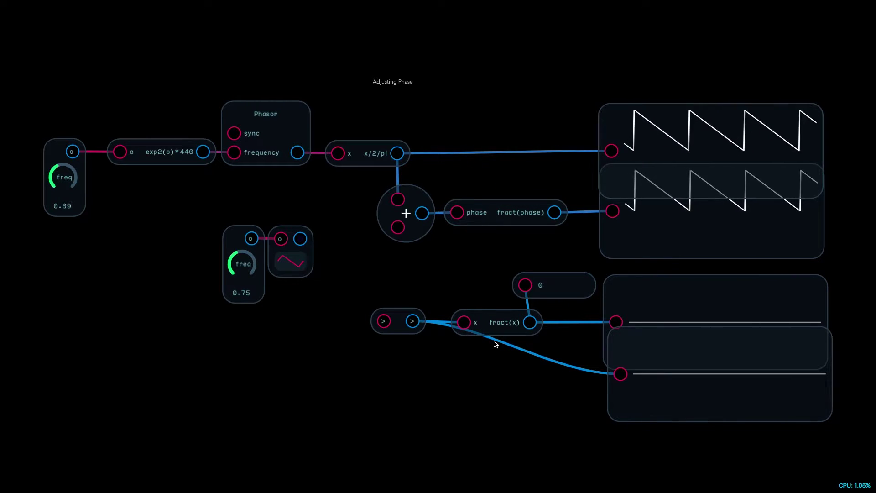
Create a constant node with value .1 for the > node's input.
double_click(384, 323)
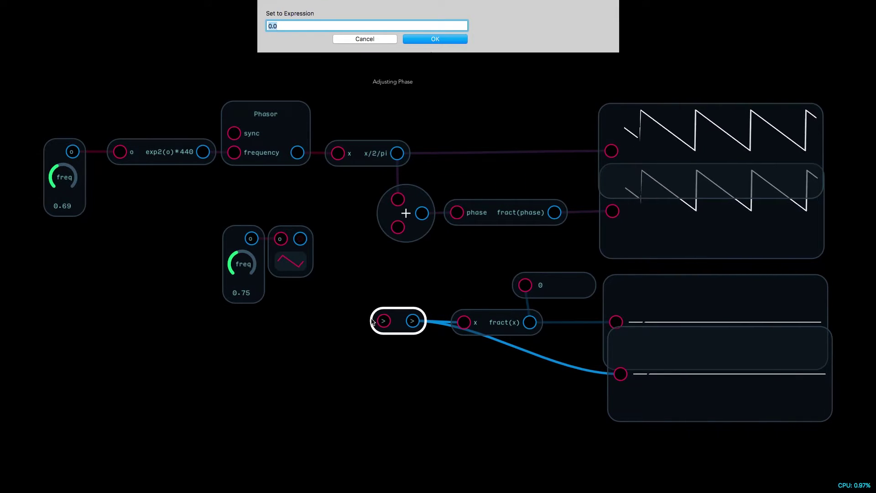
text(.1)
key(Return)
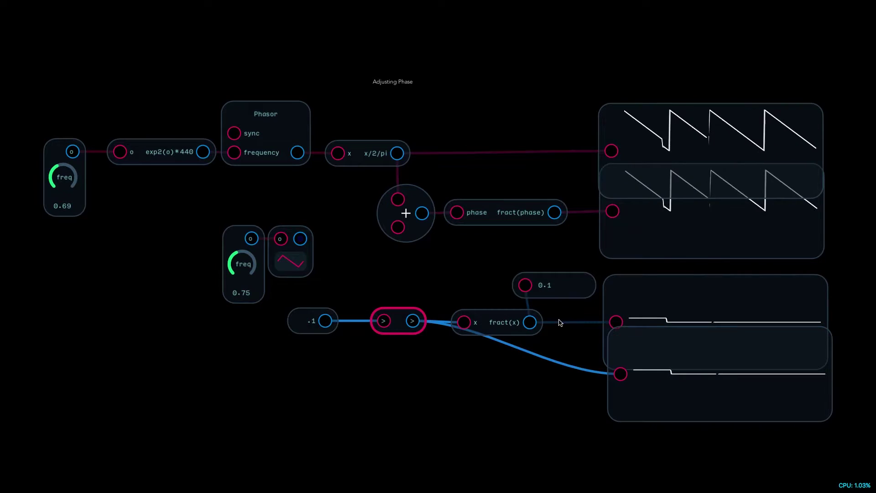
Edit the constant's expression to -.1, then delete that constant node.
right_click(311, 322)
click(326, 369)
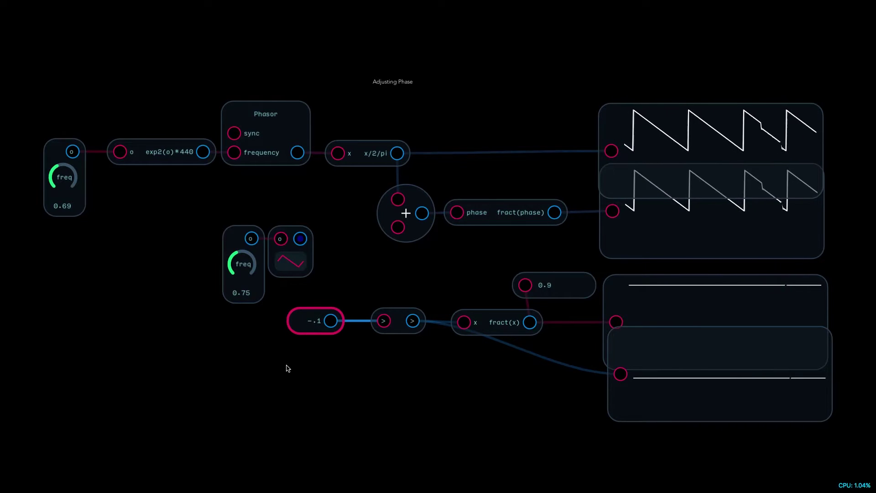
key(Delete)
click(297, 239)
Wire the triangle oscillator to >, then delete >, fract(x), the readout and lower scopes.
drag(300, 238, 384, 321)
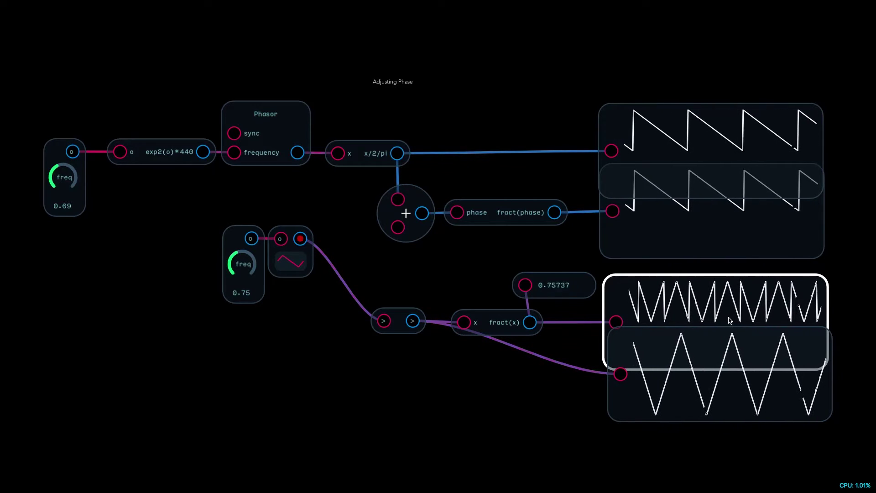
mouse_move(392, 288)
mouse_down()
mouse_move(675, 407)
mouse_move(639, 297)
mouse_move(722, 317)
mouse_up()
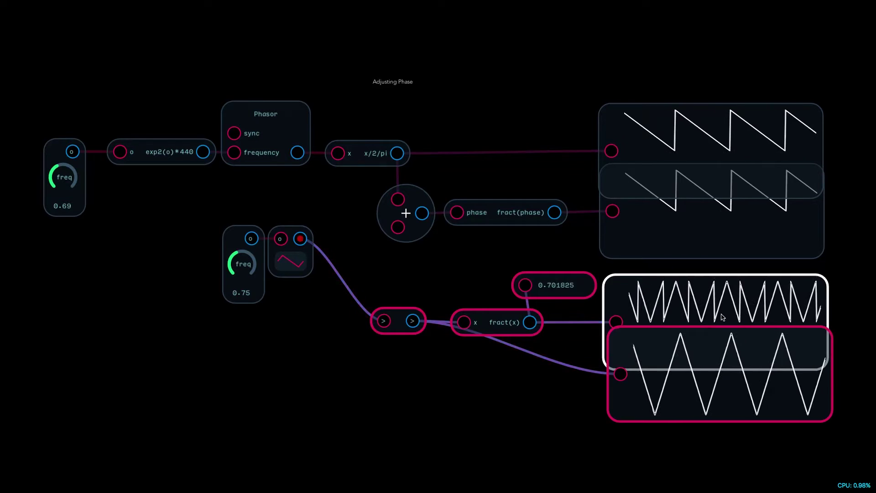
key(Delete)
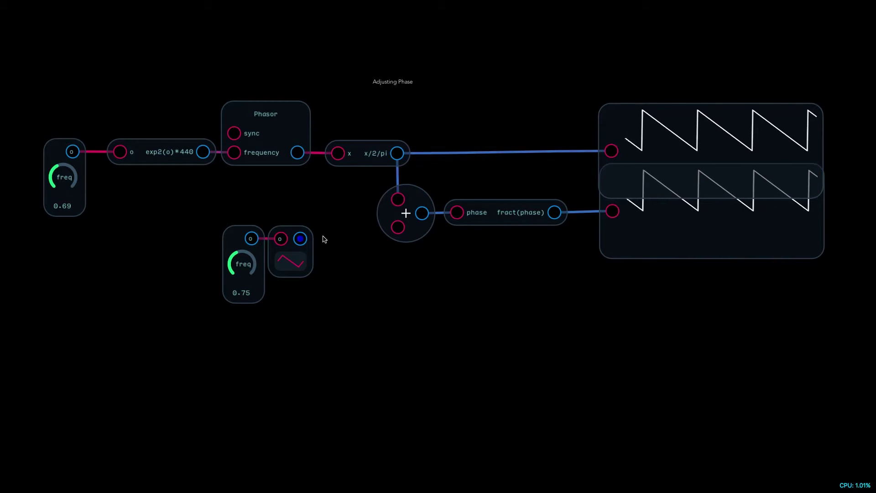
Add a Level knob and connect the triangle oscillator's output to it.
right_click(334, 254)
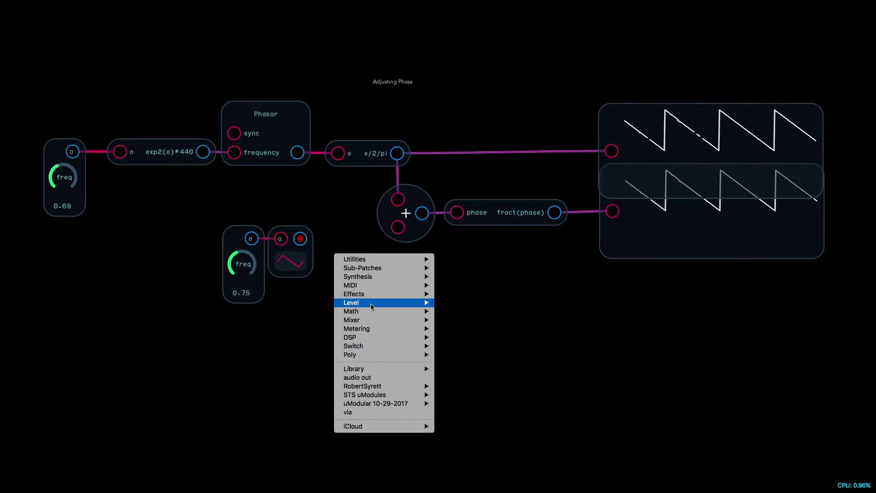
mouse_move(371, 315)
click(455, 308)
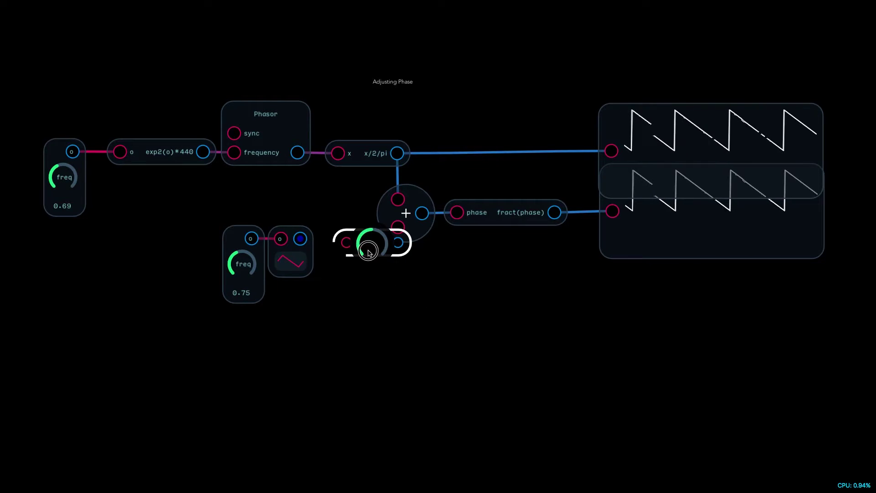
drag(300, 239, 377, 244)
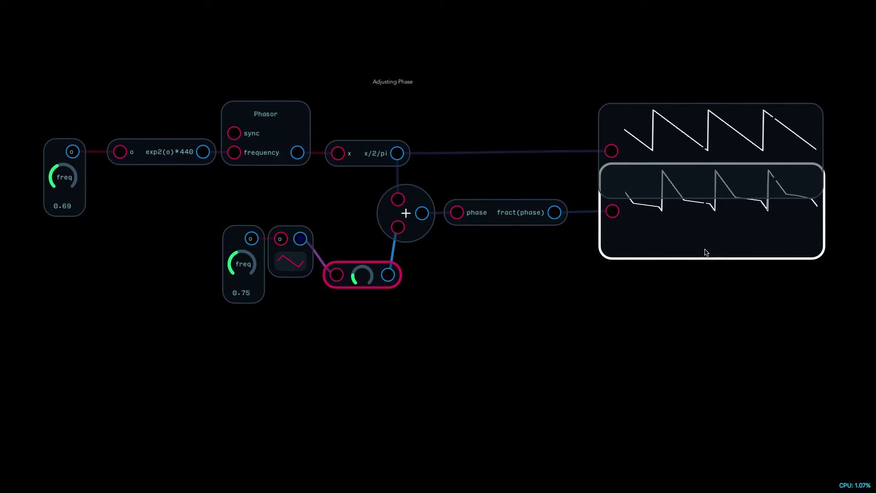
Begin adding a scope, then delete every node, leaving an empty canvas with the module list.
right_click(598, 305)
mouse_move(686, 378)
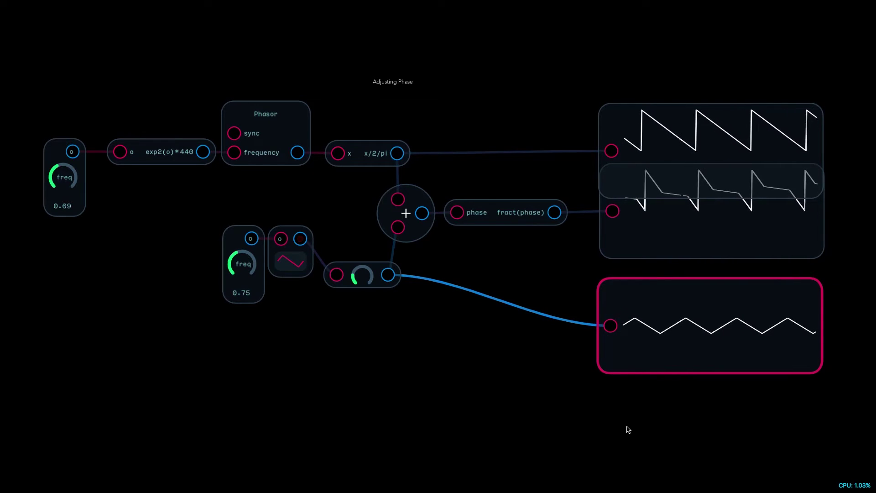
mouse_move(626, 420)
mouse_down()
mouse_move(751, 20)
mouse_move(504, 431)
mouse_move(0, 289)
mouse_move(5, 137)
mouse_up()
key(Delete)
double_click(404, 155)
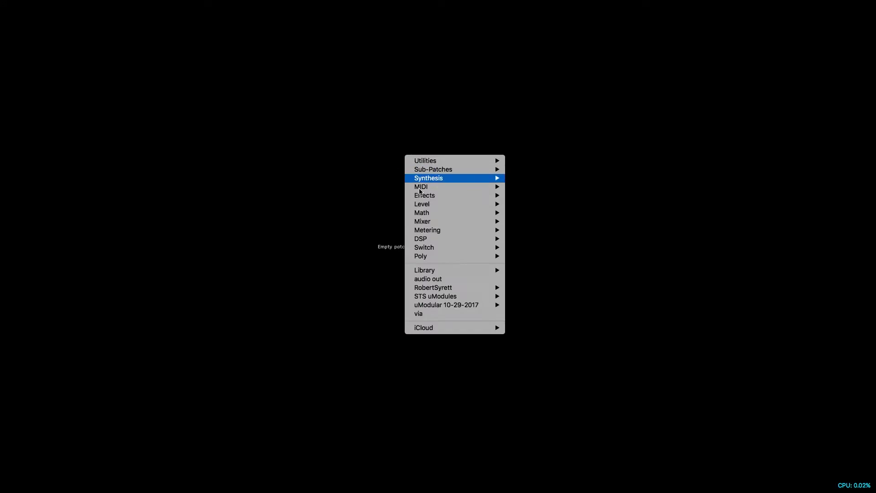
Load the basic oscillator KYN example from RobertSyrett > Know Your Nodes.
mouse_move(474, 288)
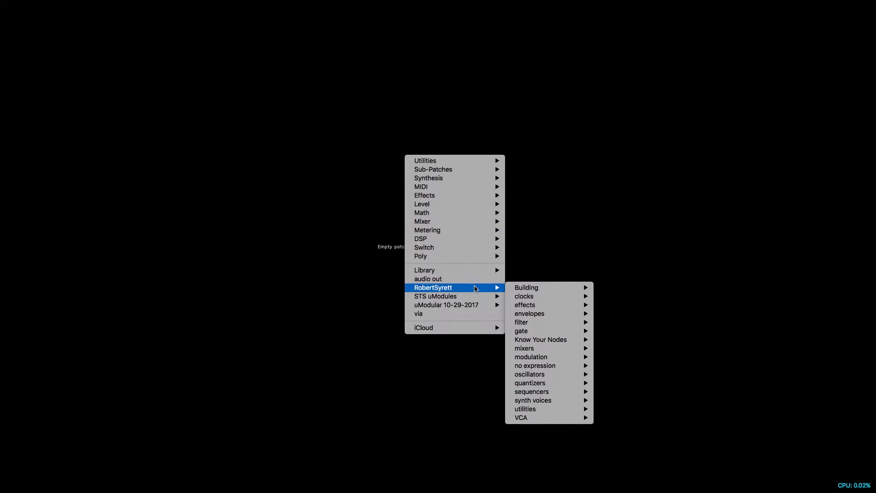
mouse_move(579, 357)
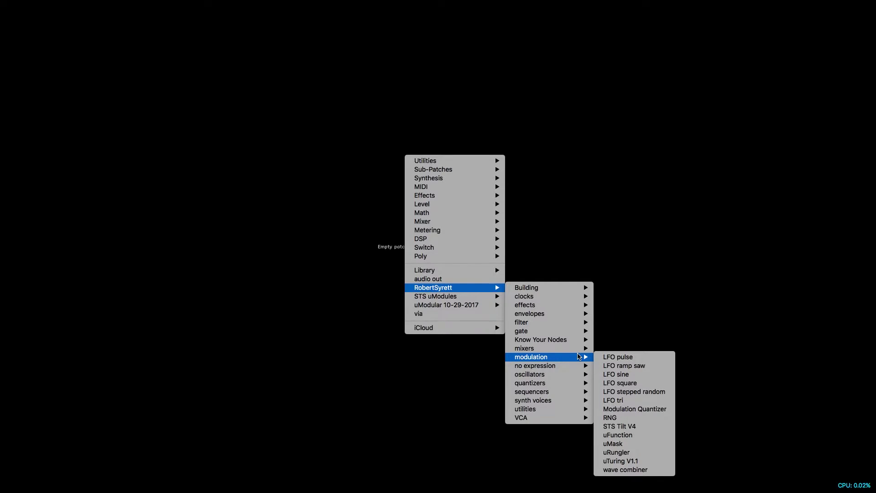
mouse_move(550, 340)
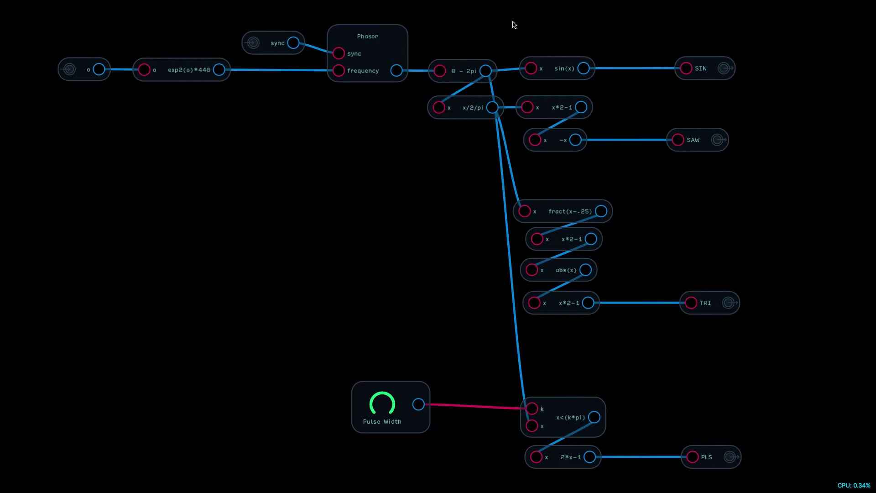
Place x/2/pi between the Phasor and the 0 - 2pi node, shifting the input nodes left.
drag(471, 107, 441, 130)
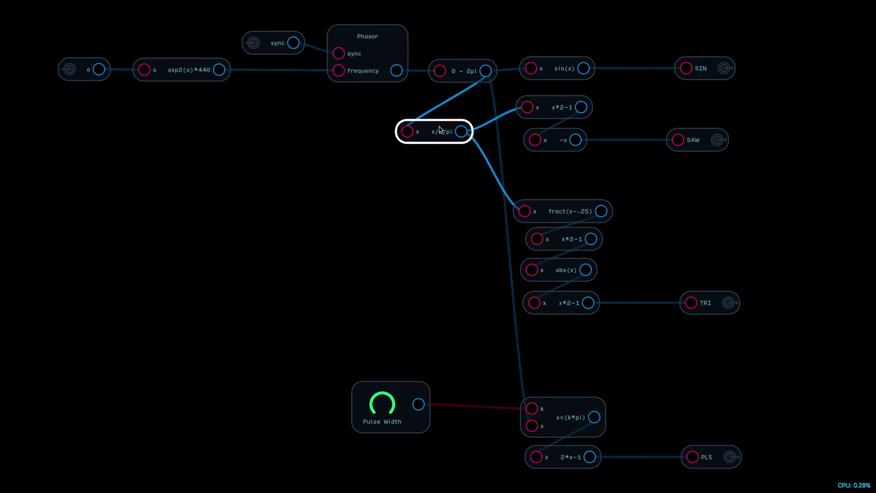
drag(485, 70, 521, 210)
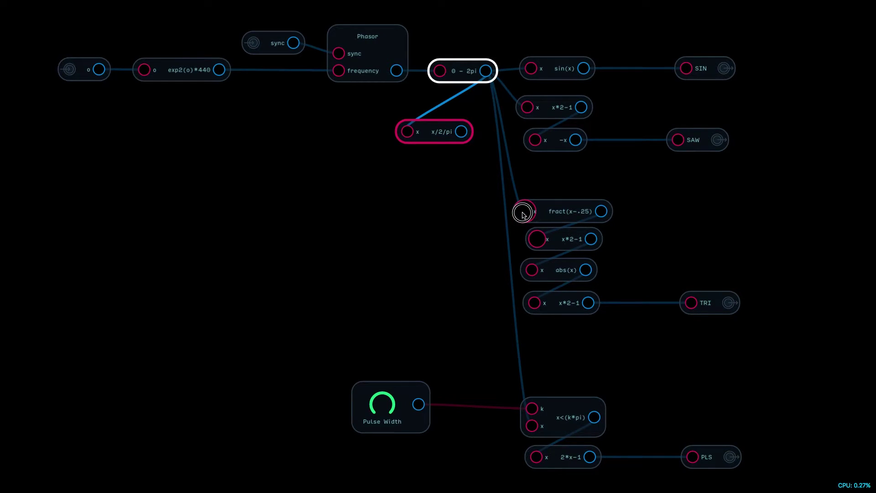
drag(438, 11, 6, 123)
drag(345, 54, 252, 56)
drag(306, 82, 407, 132)
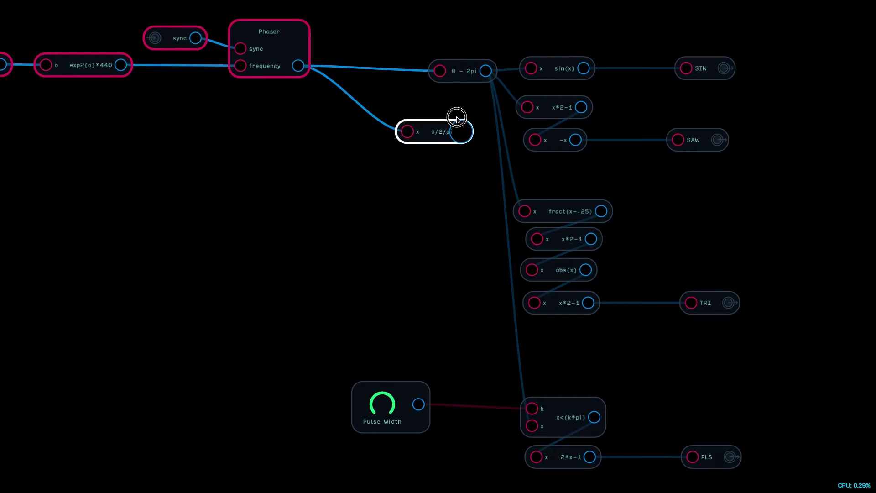
drag(456, 119, 441, 71)
drag(433, 130, 377, 63)
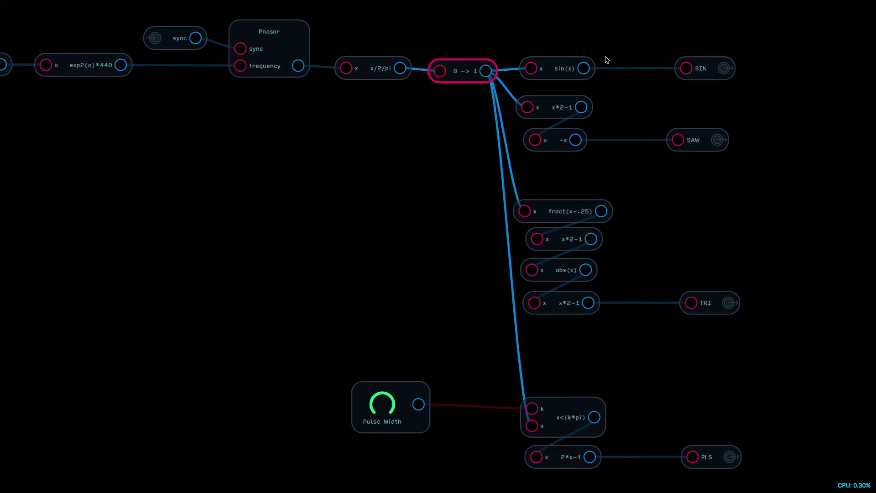
drag(557, 67, 561, 69)
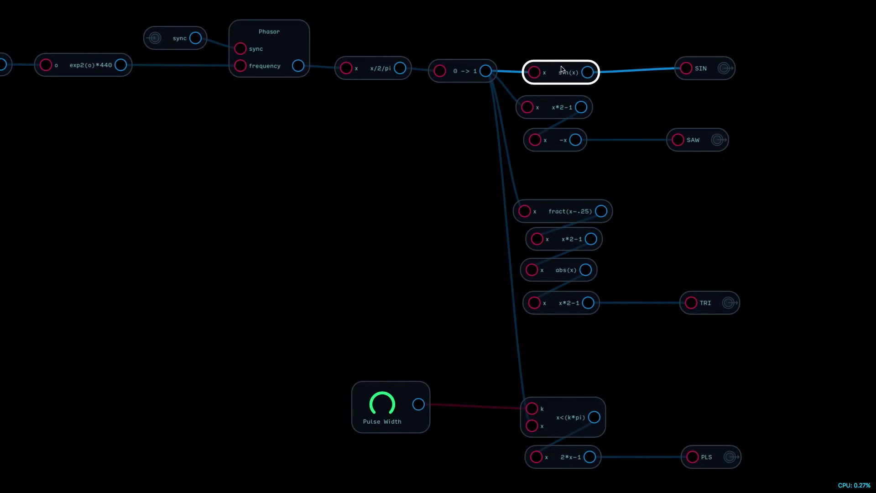
Change the sine node's expression to sin(x*2*pi).
right_click(562, 68)
click(582, 111)
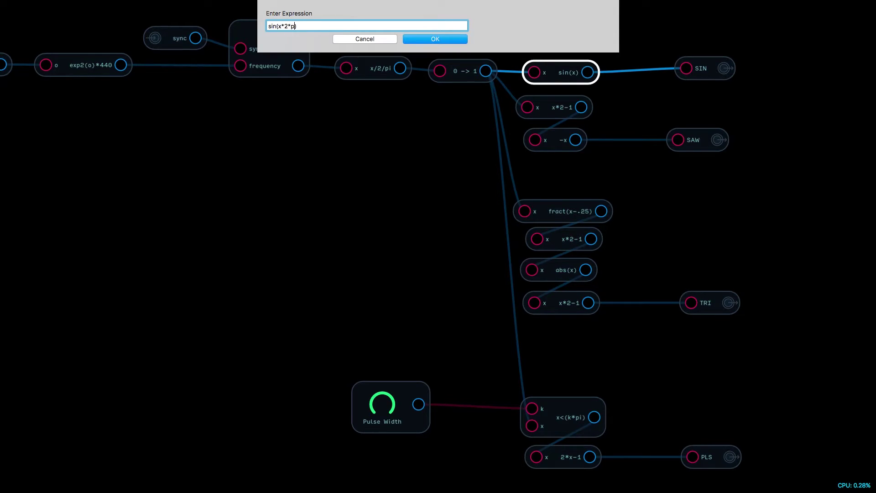
key(Return)
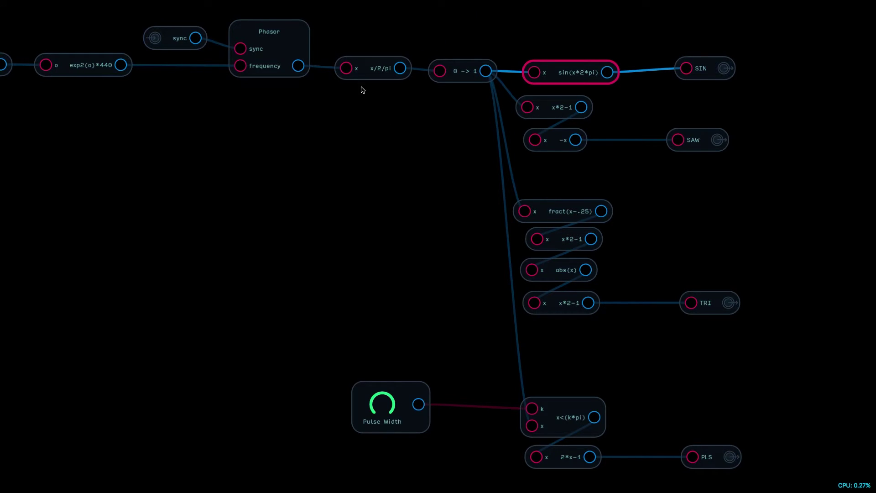
click(379, 67)
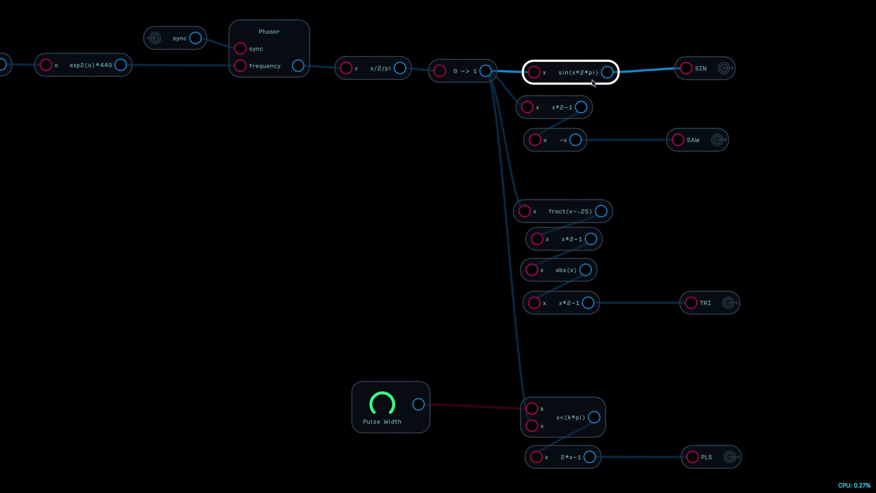
Change the pulse comparison to x<(k*.5) and fit the whole patch into view.
right_click(572, 422)
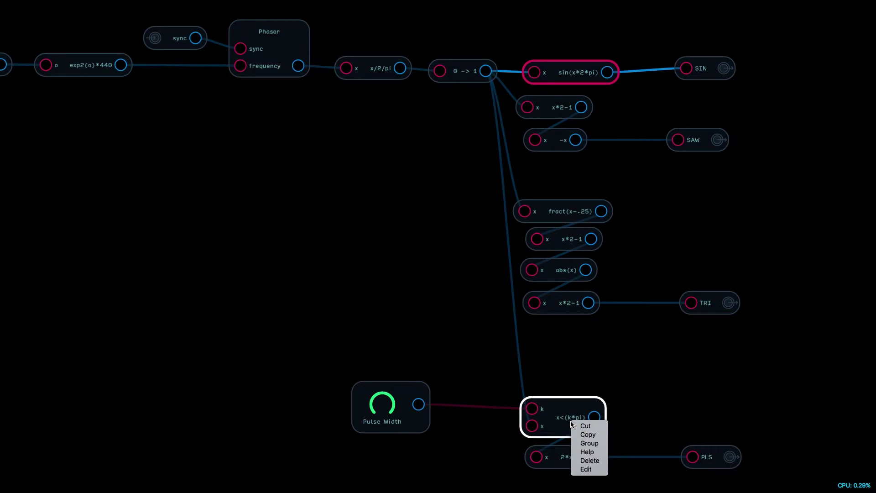
click(587, 468)
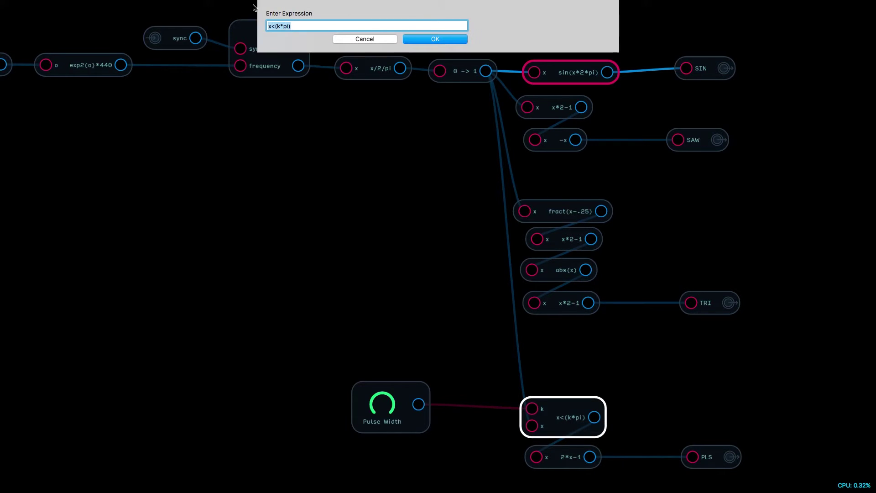
click(289, 26)
text(.5)
key(Return)
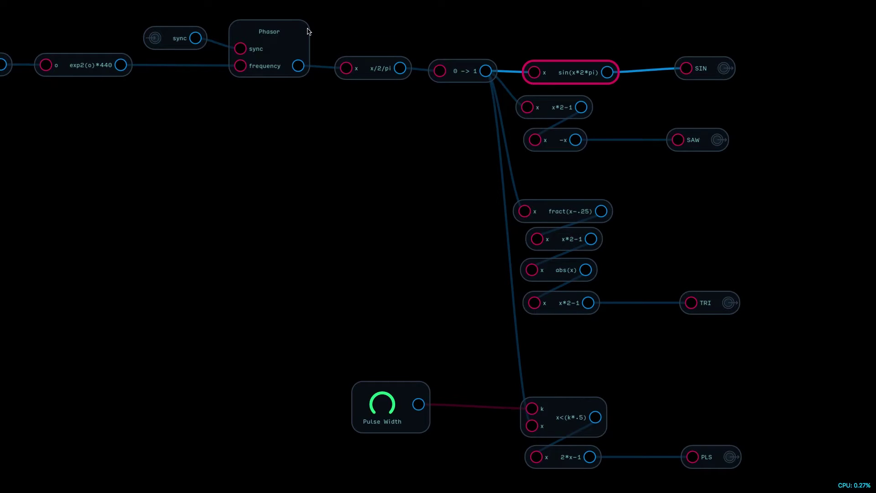
double_click(193, 213)
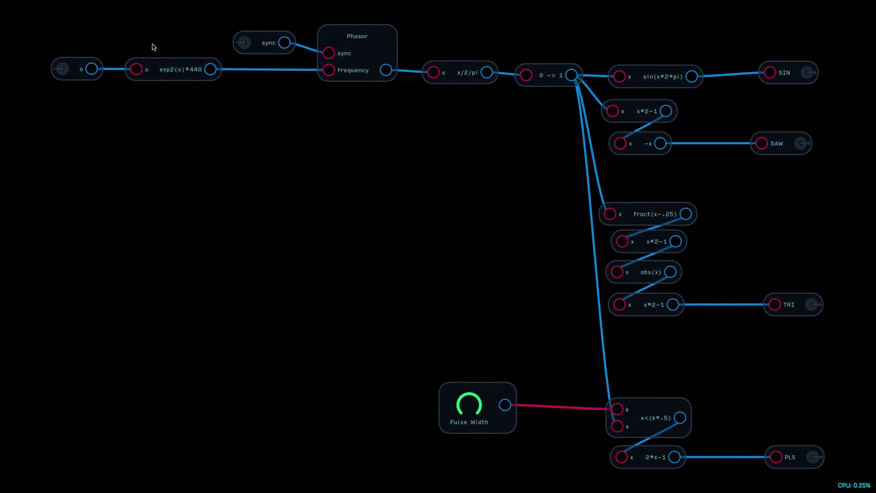
Insert a multiply node into the Phasor's frequency wire.
right_click(264, 94)
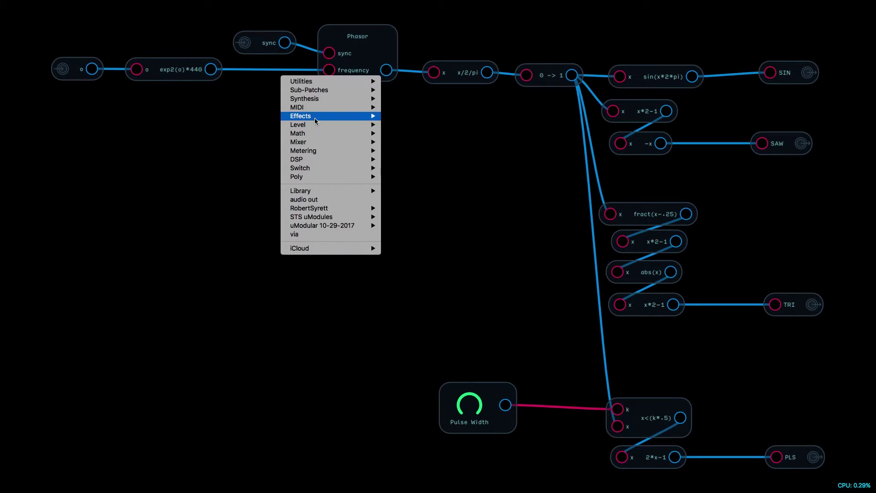
mouse_move(320, 133)
click(405, 155)
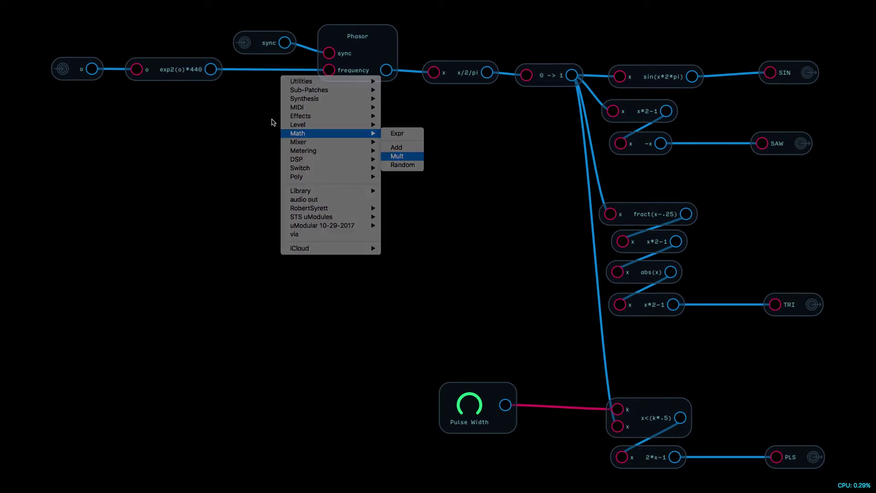
click(269, 68)
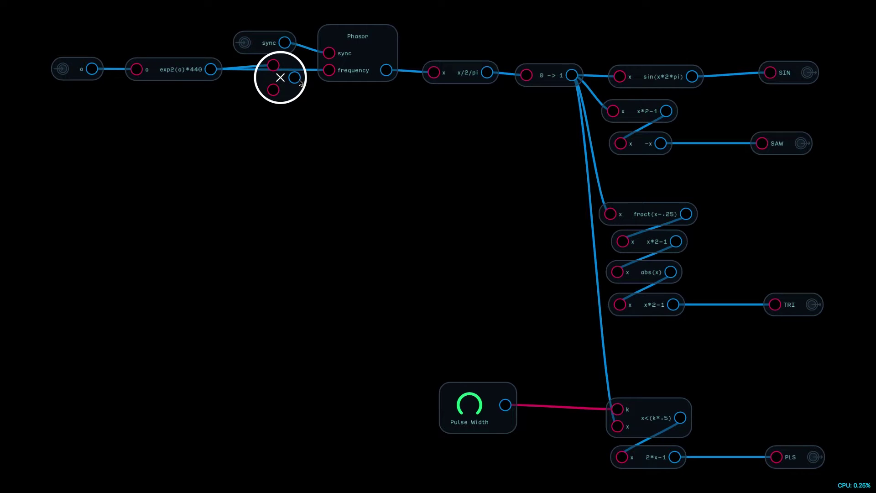
drag(290, 103, 284, 109)
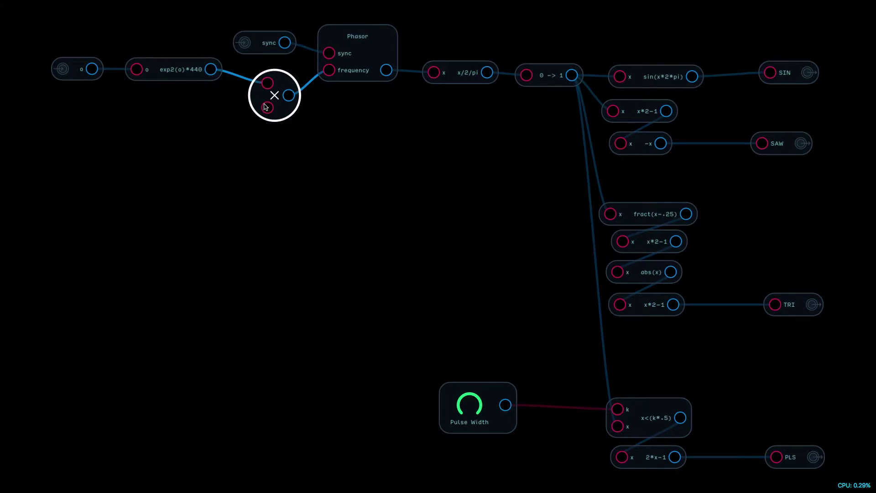
Add a sub-patch input named ratio and wire it into the multiplier's second input.
right_click(94, 116)
mouse_move(127, 133)
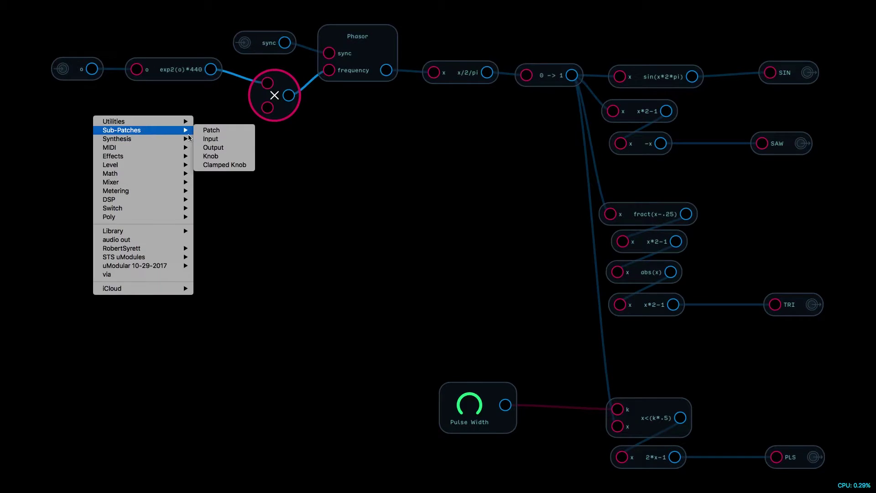
click(211, 139)
right_click(129, 108)
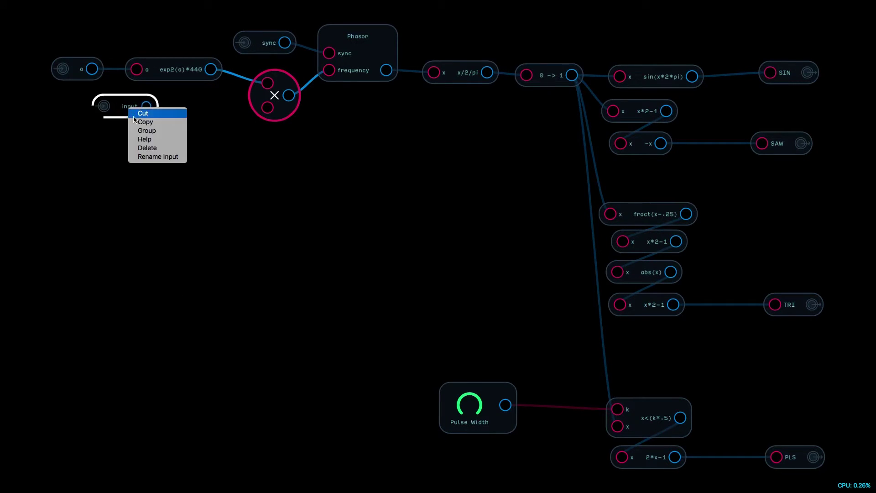
click(150, 157)
text(ratio)
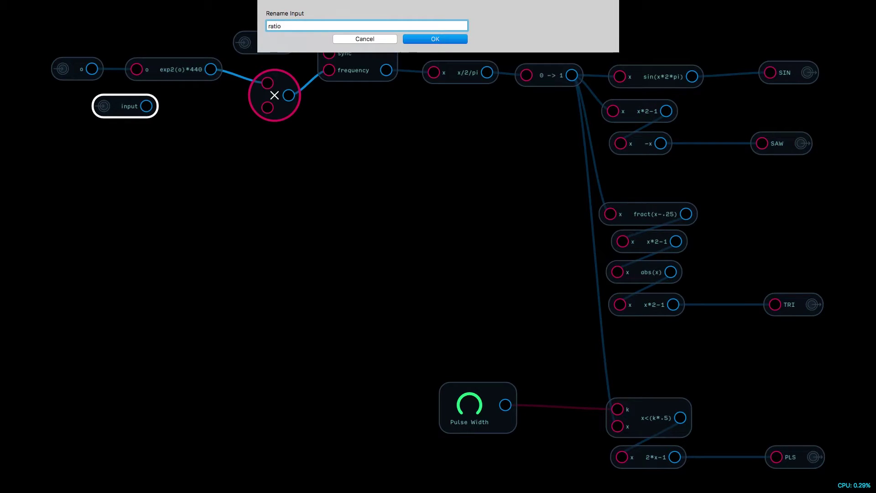
key(Return)
drag(146, 106, 222, 112)
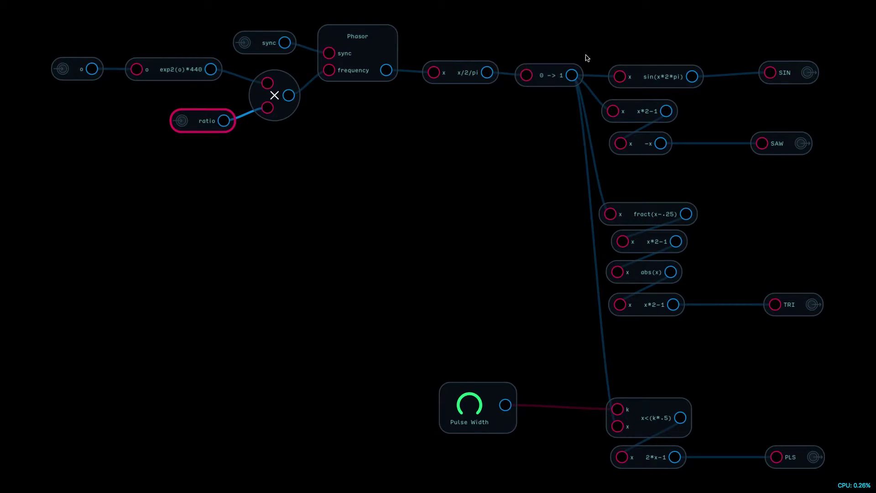
Create a fract(x+phase) node between x/2/pi and 0 -> 1, fed by x/2/pi.
mouse_move(587, 58)
mouse_down()
mouse_move(531, 121)
mouse_move(523, 485)
mouse_move(854, 129)
mouse_move(679, 69)
mouse_move(763, 72)
mouse_up()
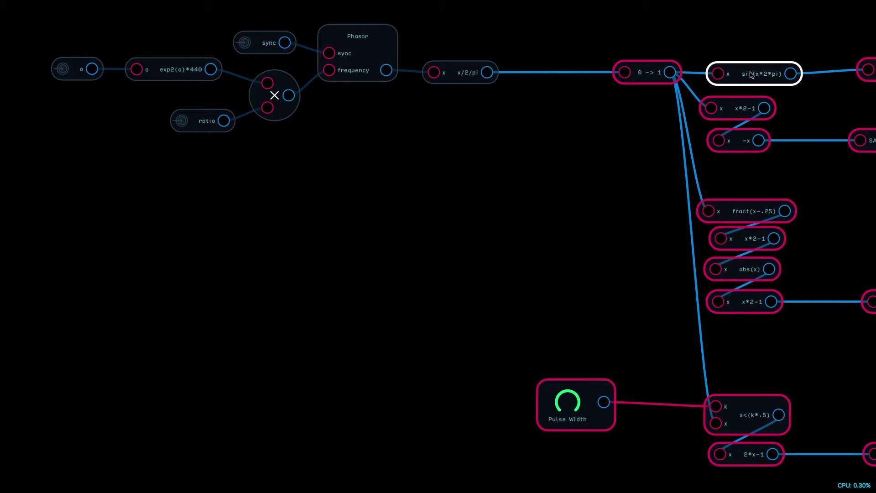
drag(439, 72, 432, 72)
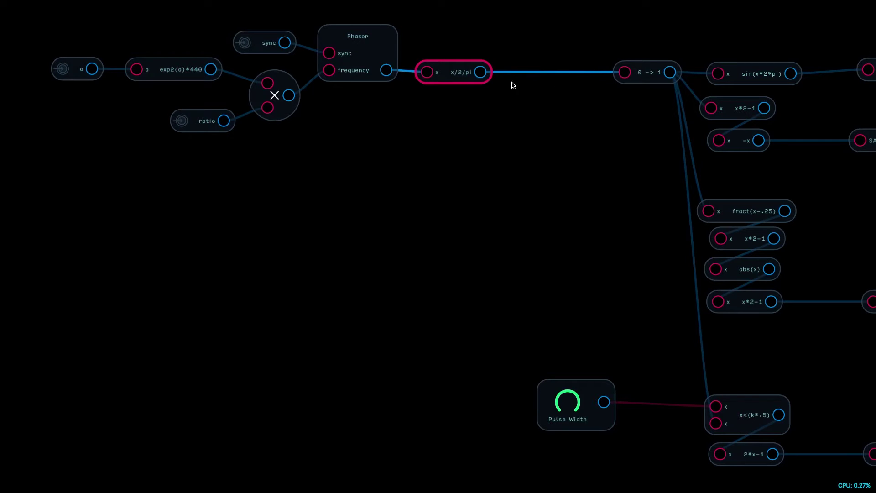
double_click(625, 74)
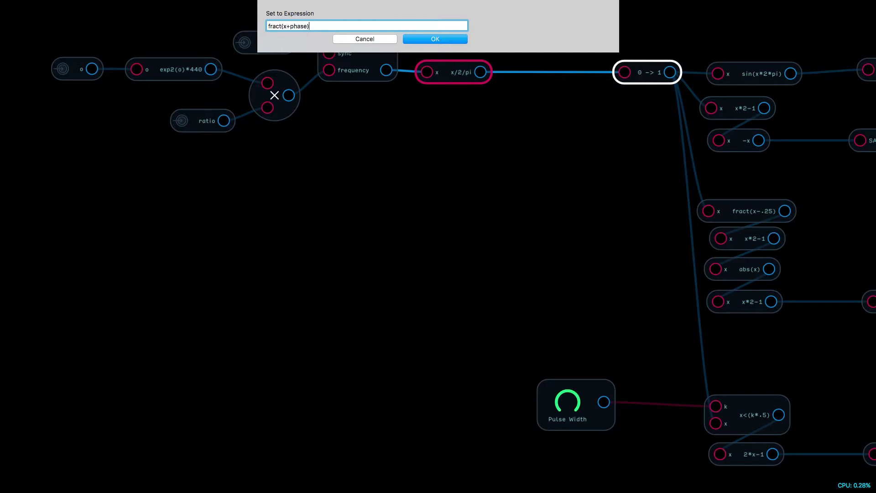
key(Return)
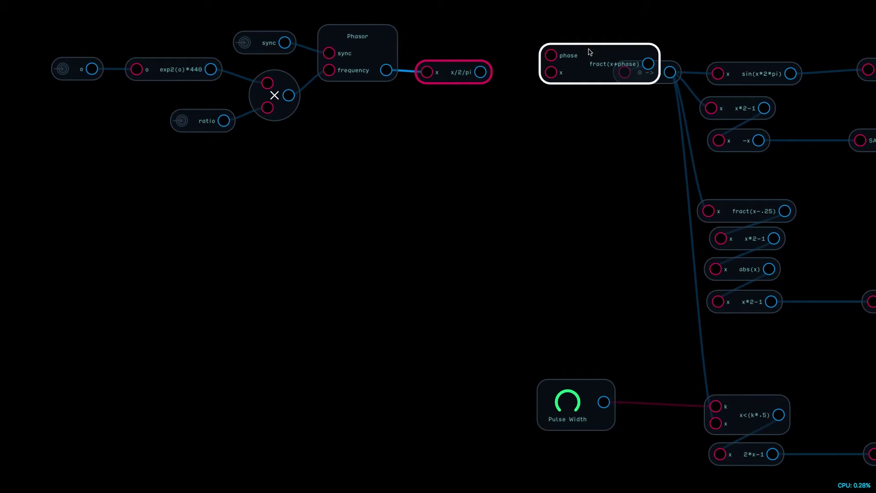
drag(587, 53, 542, 59)
mouse_move(458, 45)
mouse_down()
mouse_move(315, 140)
mouse_move(7, 118)
mouse_move(33, 44)
mouse_up()
drag(363, 43, 338, 43)
drag(560, 61, 539, 66)
drag(488, 81, 521, 69)
Add a sub-patch input named phase wired into fract's phase inlet.
right_click(441, 14)
mouse_move(501, 25)
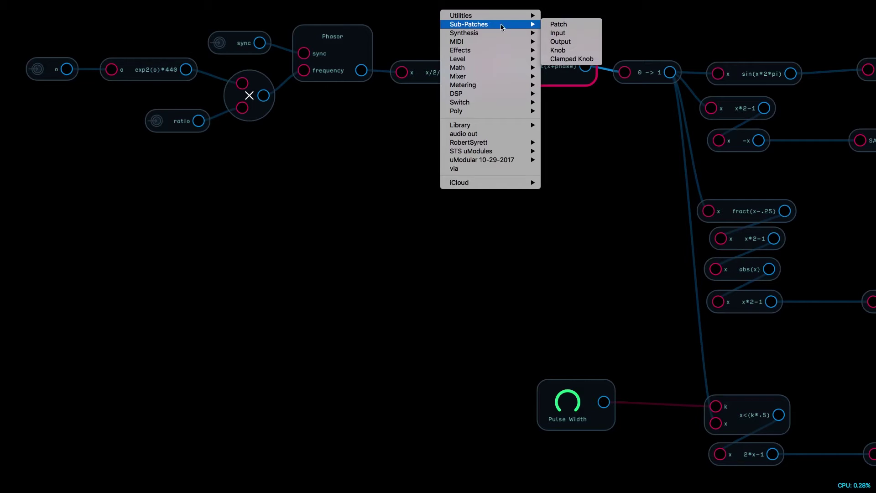
click(557, 34)
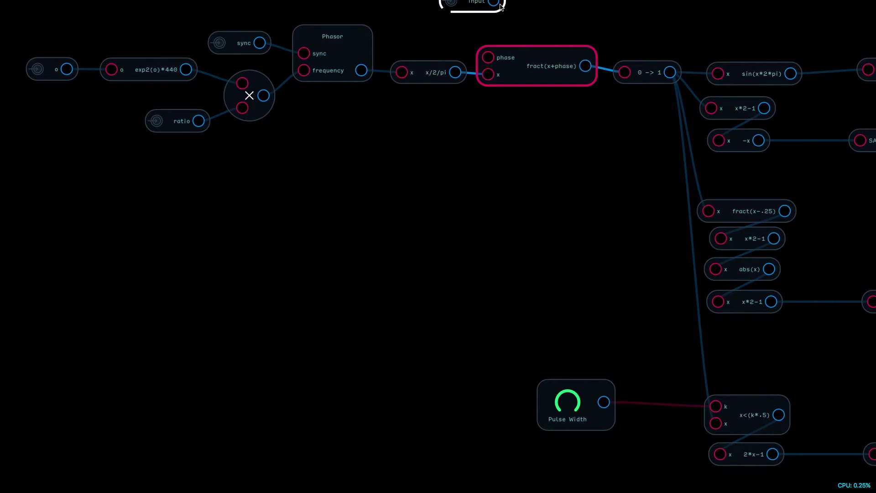
drag(499, 7, 483, 78)
right_click(466, 19)
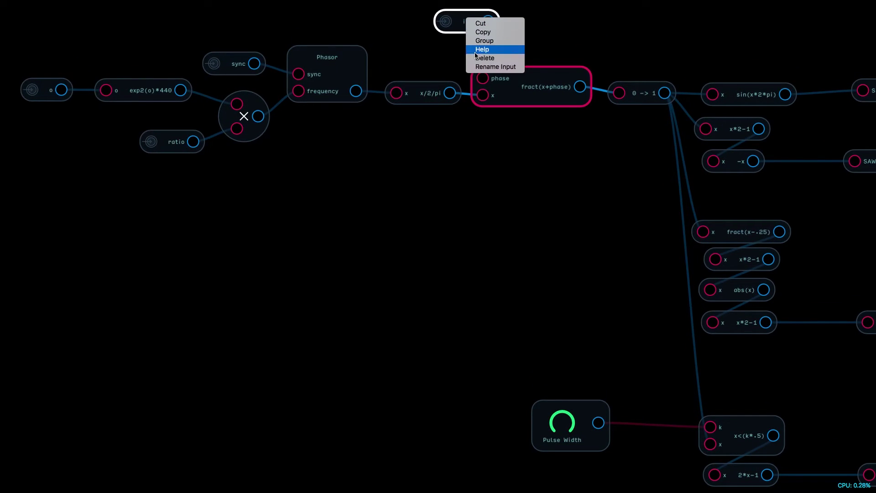
click(479, 68)
text(ph)
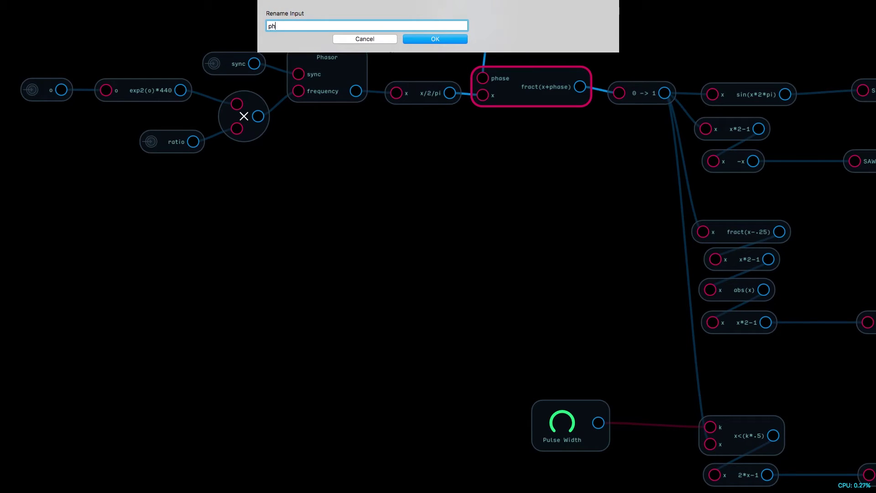
text(ase)
key(Return)
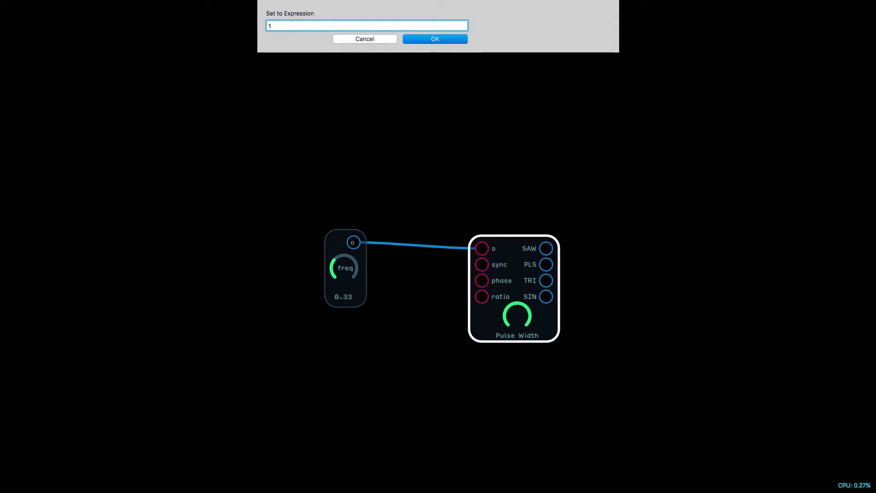
Bring up the module list on the parent patch canvas to add a node.
right_click(661, 201)
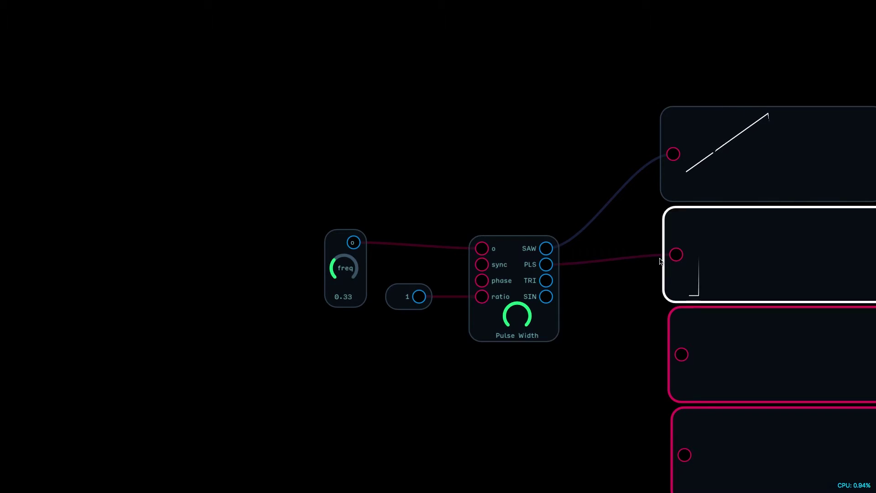
Wire the PLS, TRI and SIN outputs to the second, third and fourth scopes.
drag(545, 280, 682, 355)
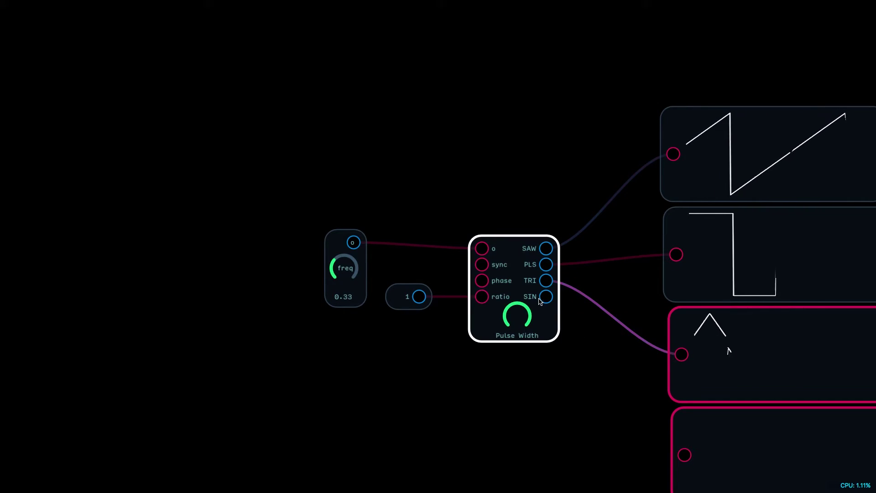
drag(546, 296, 685, 452)
click(520, 439)
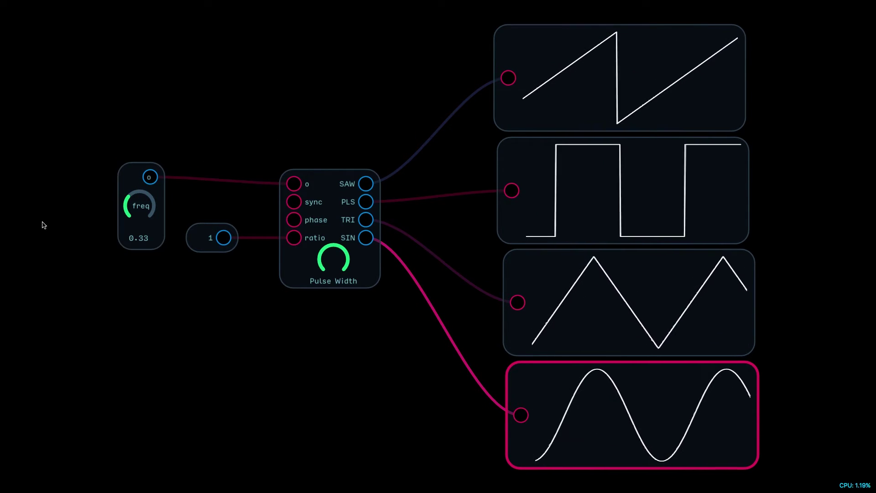
right_click(210, 151)
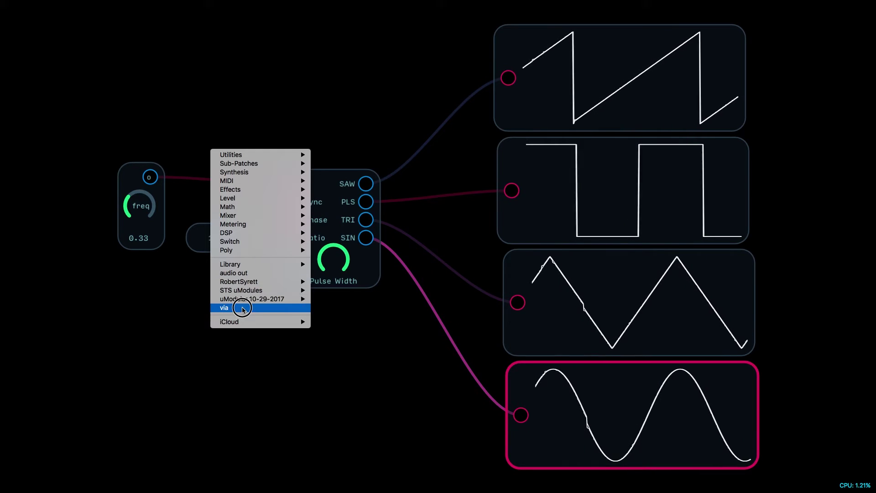
Add via nodes so the freq knob feeds o and a new button feeds sync.
click(237, 308)
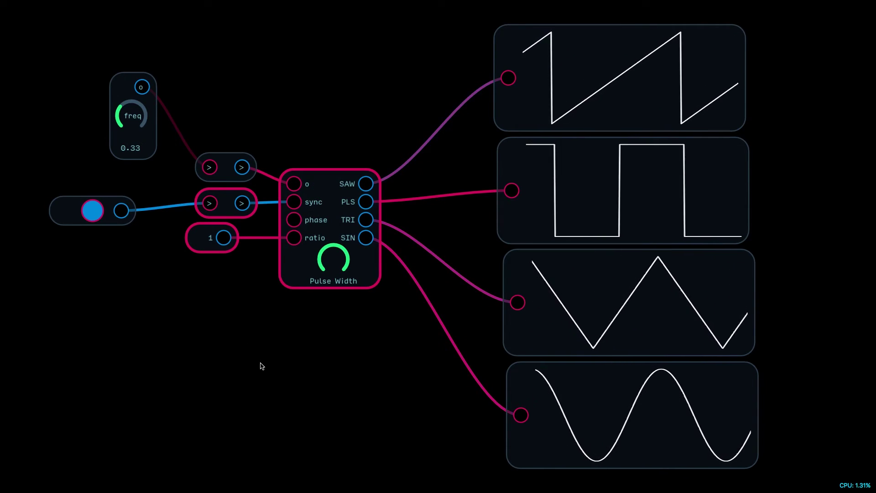
Duplicate the oscillator and its ratio constant 1 below as the modulator, sharing freq and sync.
key(ctrl+d)
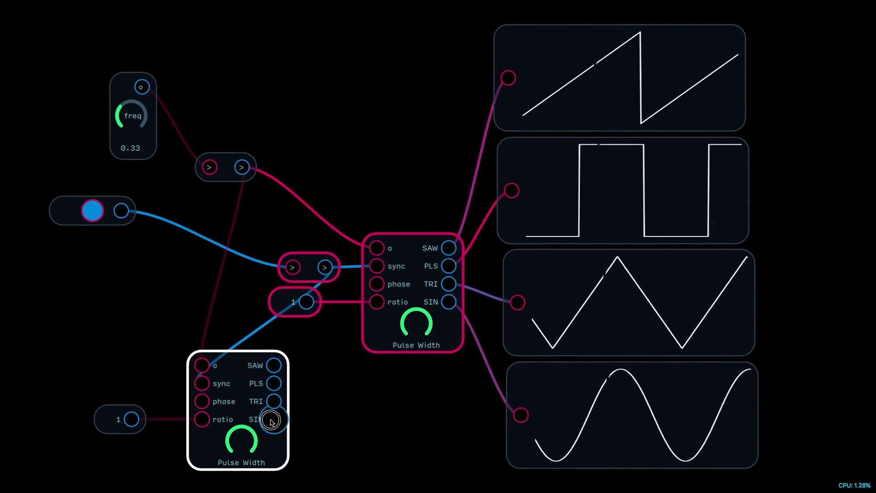
Add a Level module beside the modulator's SIN output.
right_click(323, 360)
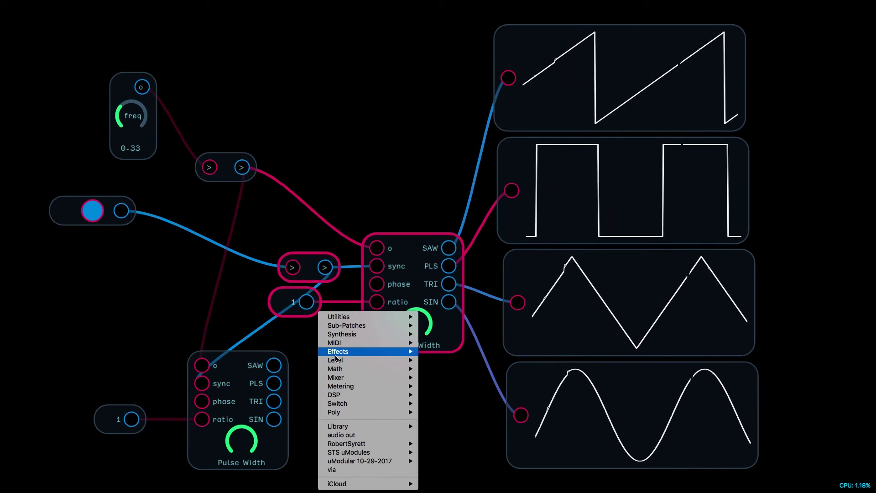
mouse_move(338, 361)
click(435, 360)
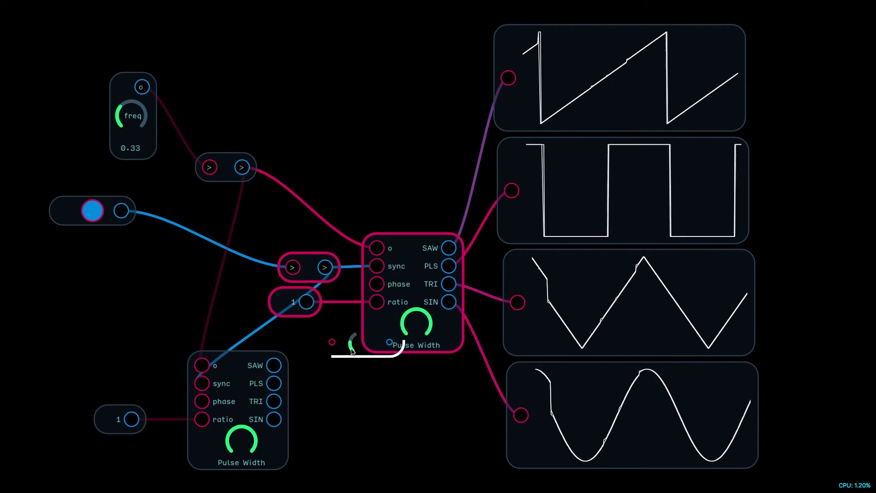
drag(338, 352, 377, 301)
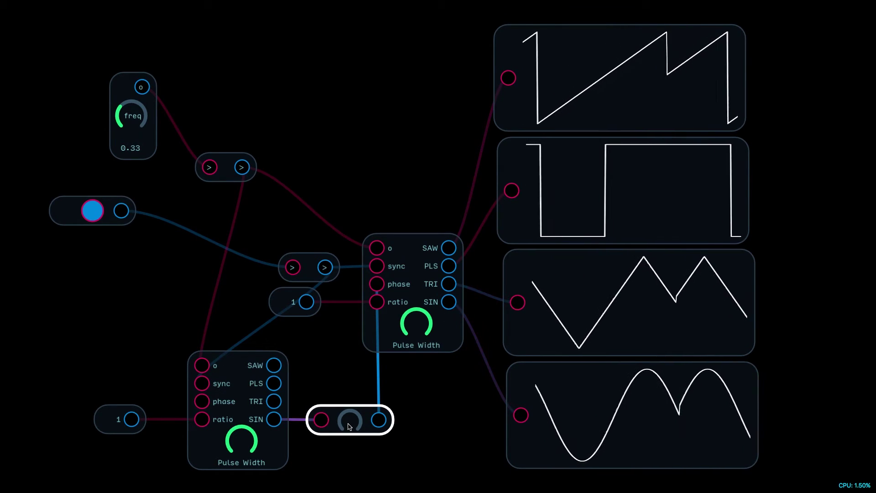
Turn up the modulation depth so the scopes show phase-modulated waveforms.
drag(349, 427, 354, 419)
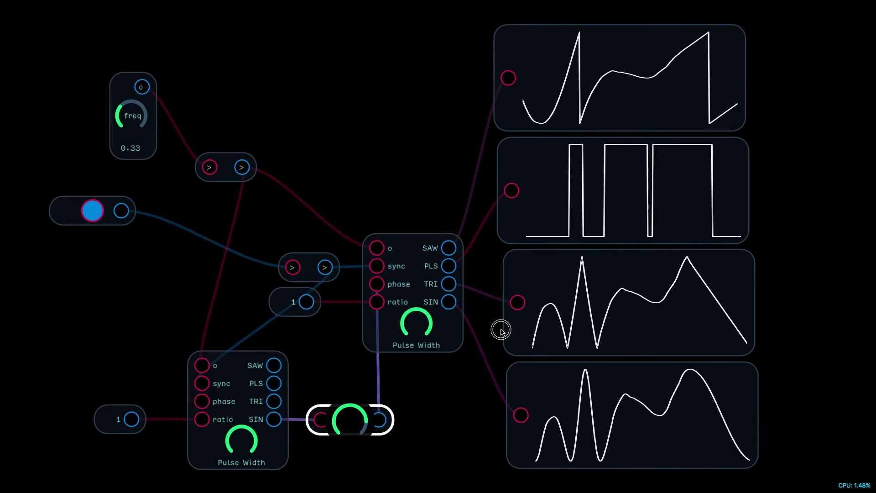
drag(711, 294, 774, 296)
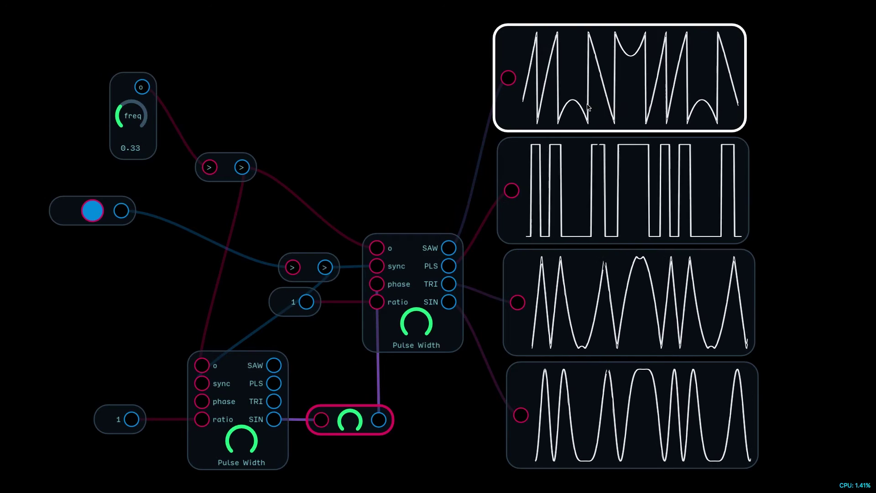
click(194, 456)
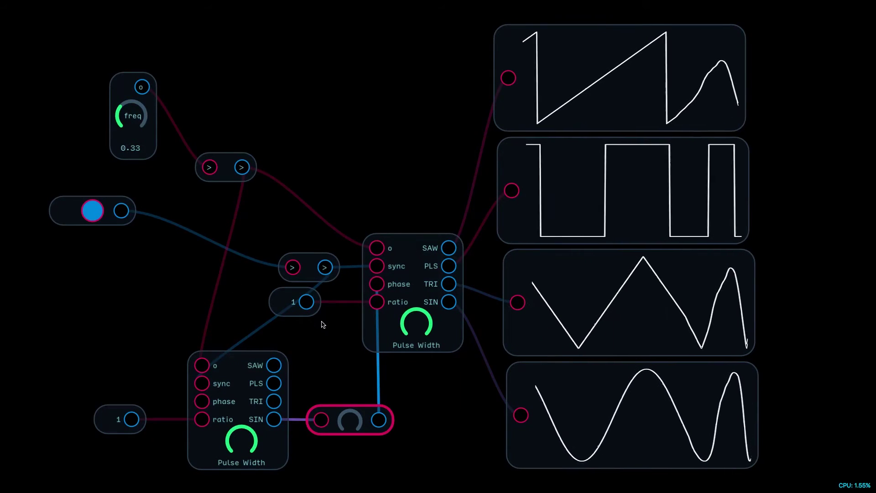
Retrigger the oscillators with the sync button and turn the modulation level down.
click(283, 308)
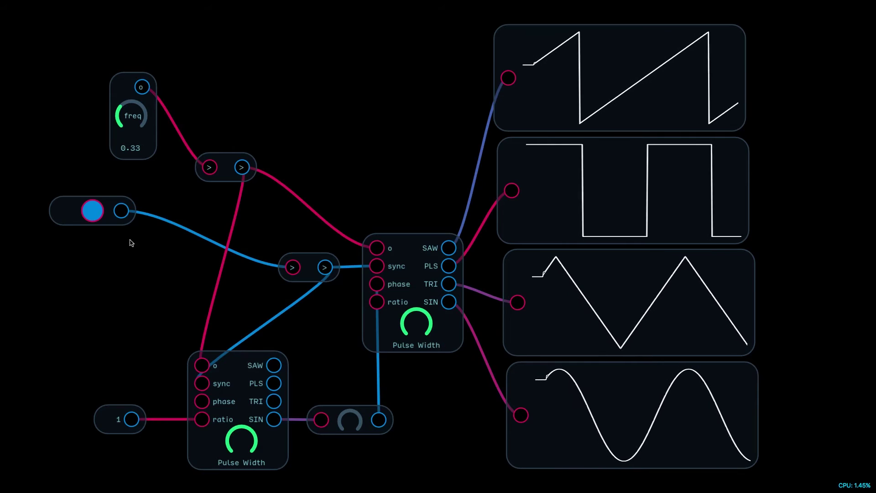
click(92, 210)
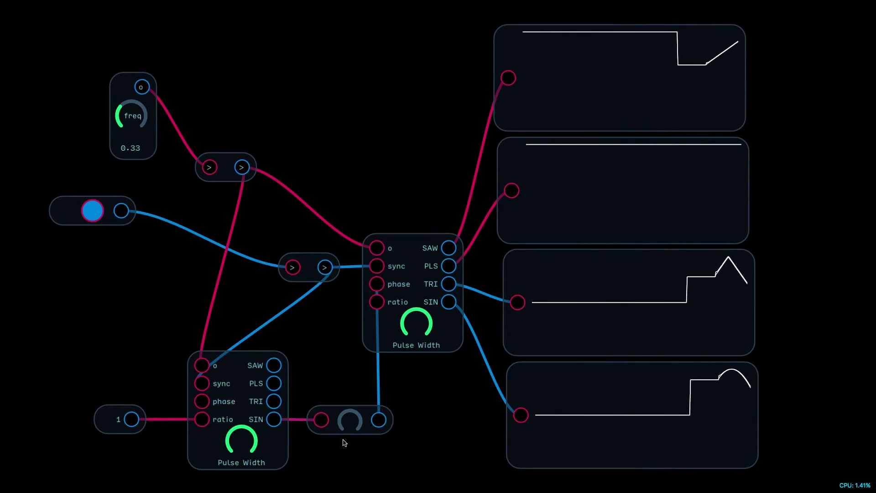
click(357, 425)
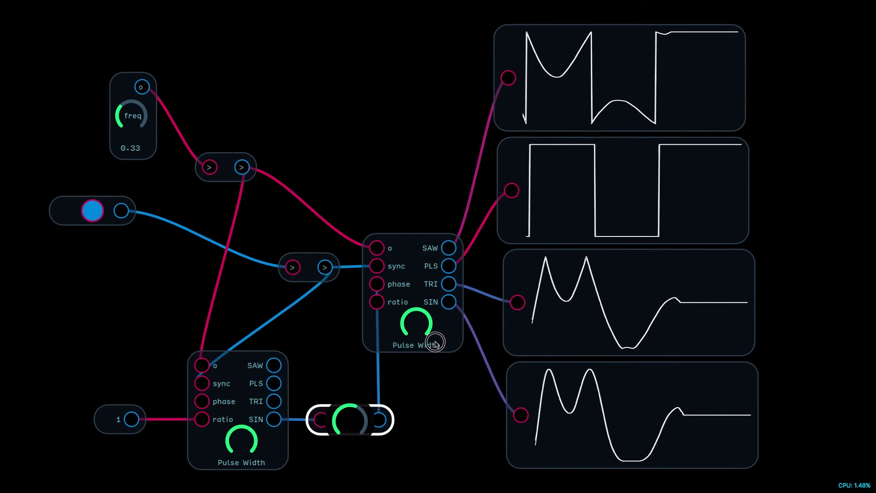
drag(434, 343, 745, 477)
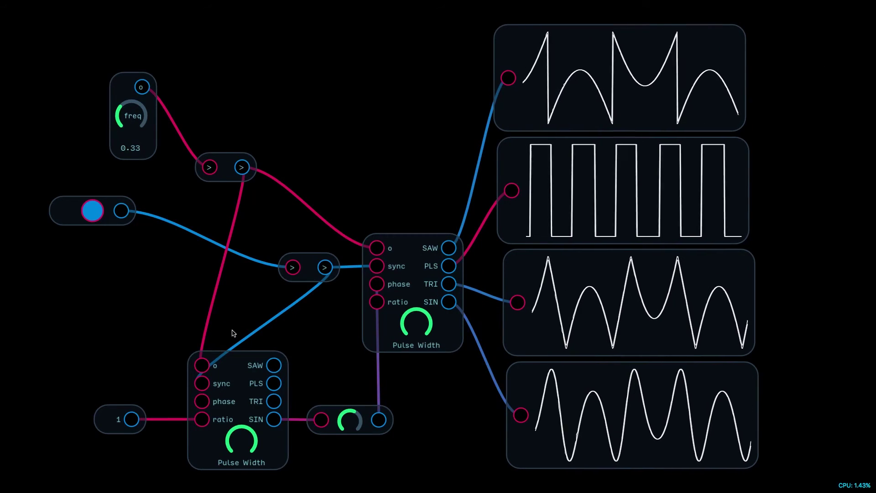
Place an audio output below the carrier and zero the modulation level.
right_click(414, 120)
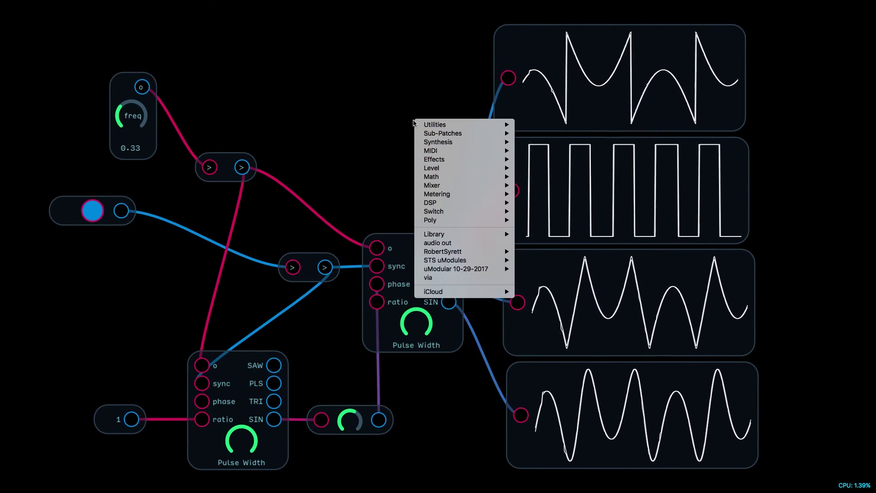
click(452, 242)
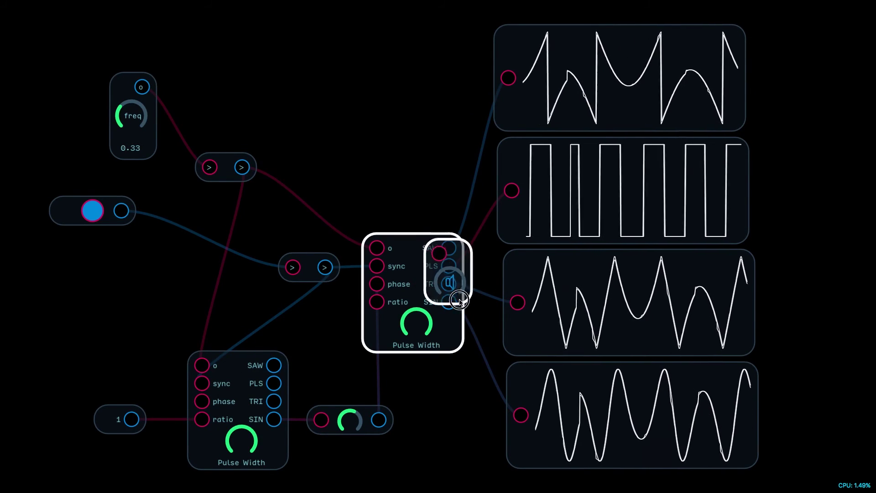
click(456, 404)
drag(351, 398, 352, 420)
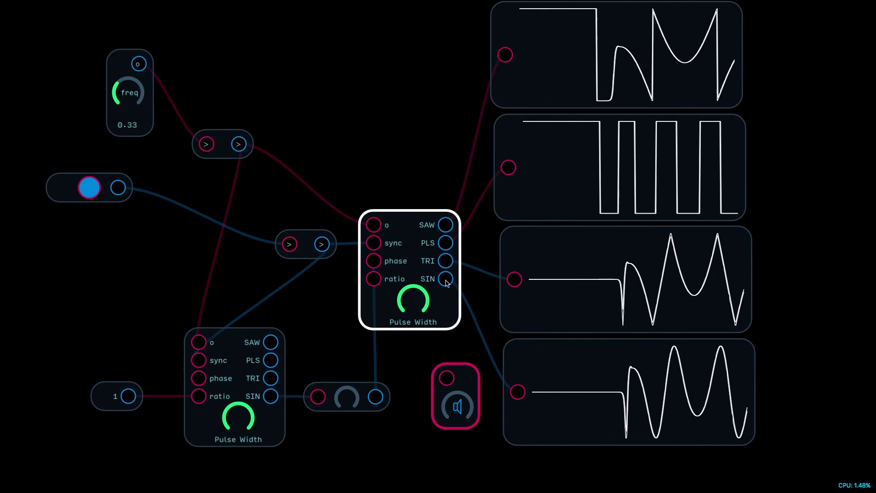
Wire the carrier's SIN into the audio output and raise the frequency to 292.71.
drag(446, 279, 446, 378)
click(455, 416)
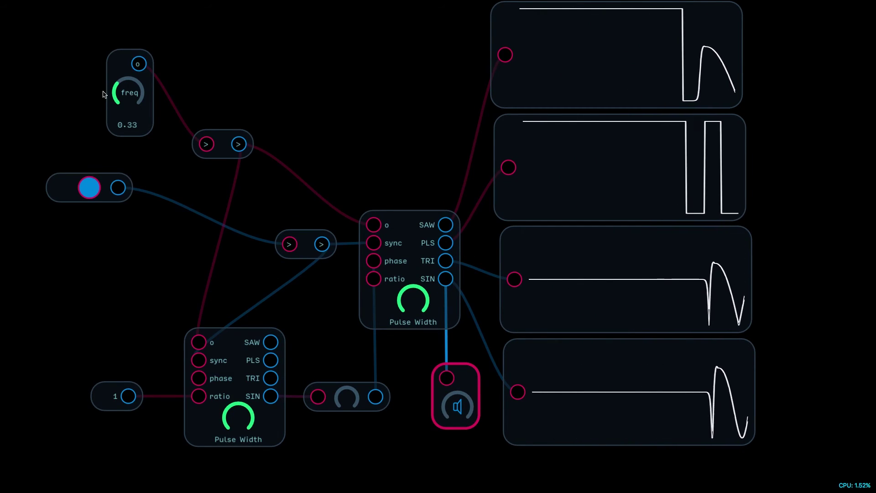
drag(130, 92, 145, 44)
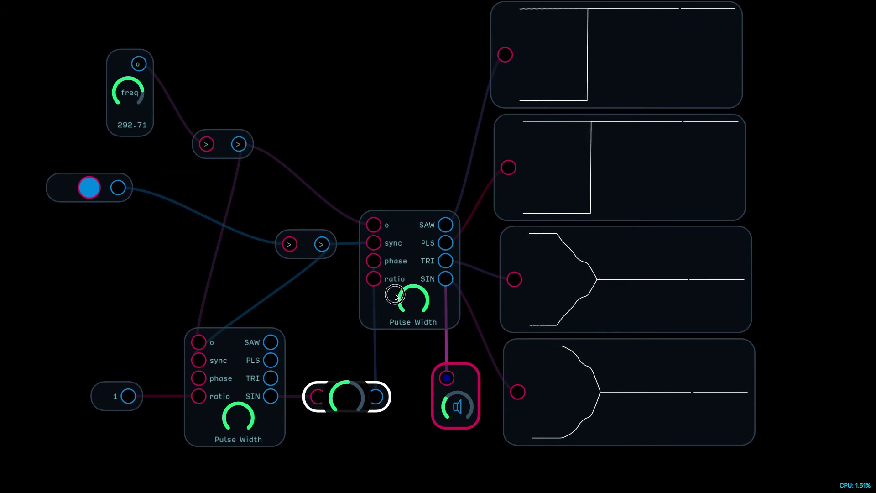
scroll(348, 383, down, 3)
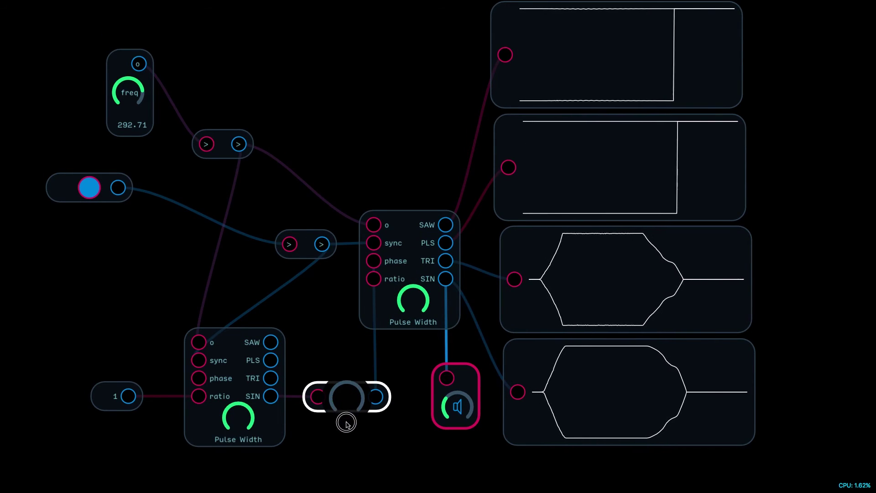
Feed a constant 1 into the carrier's ratio and route the level knob into its phase.
double_click(373, 261)
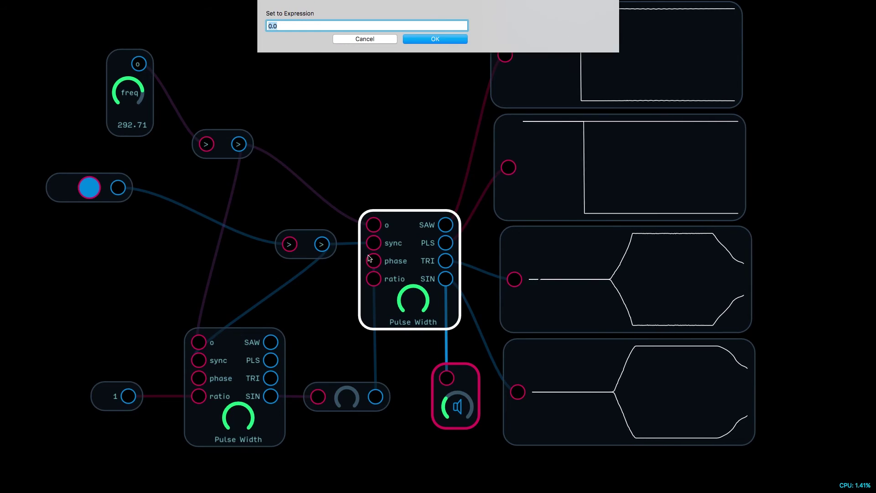
key(Return)
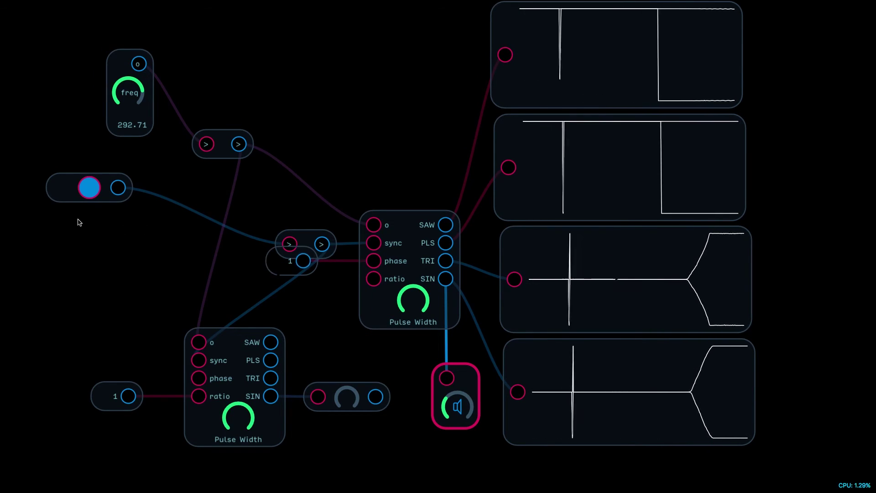
click(89, 187)
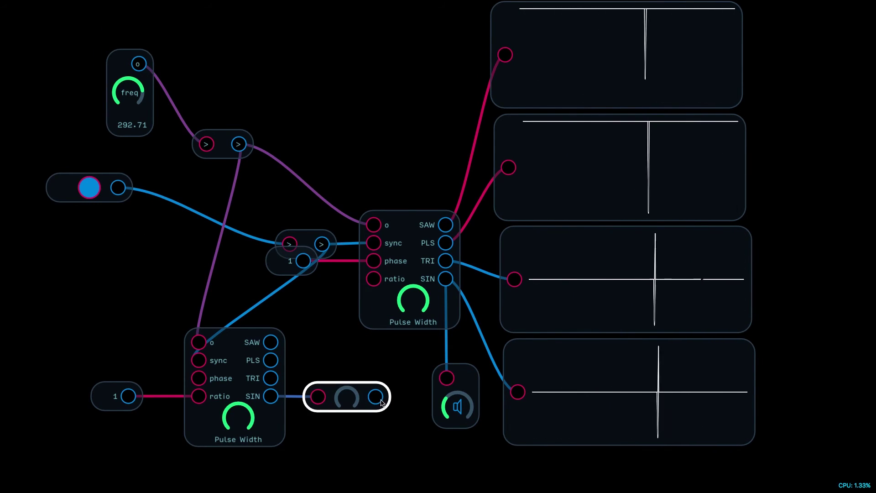
drag(373, 261, 373, 283)
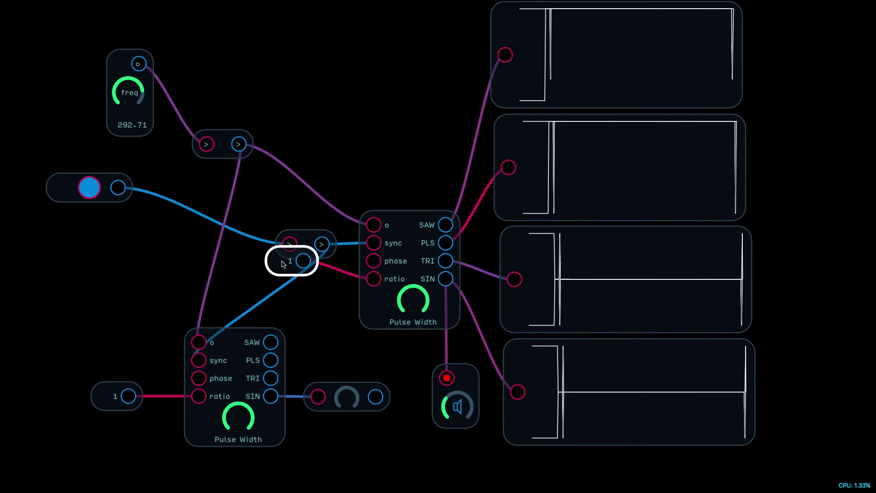
drag(280, 261, 294, 297)
drag(375, 396, 374, 278)
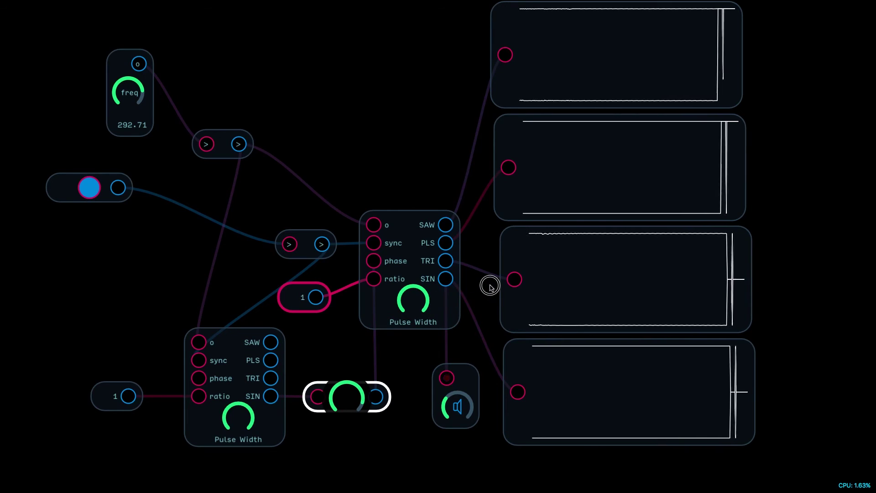
drag(363, 414, 300, 466)
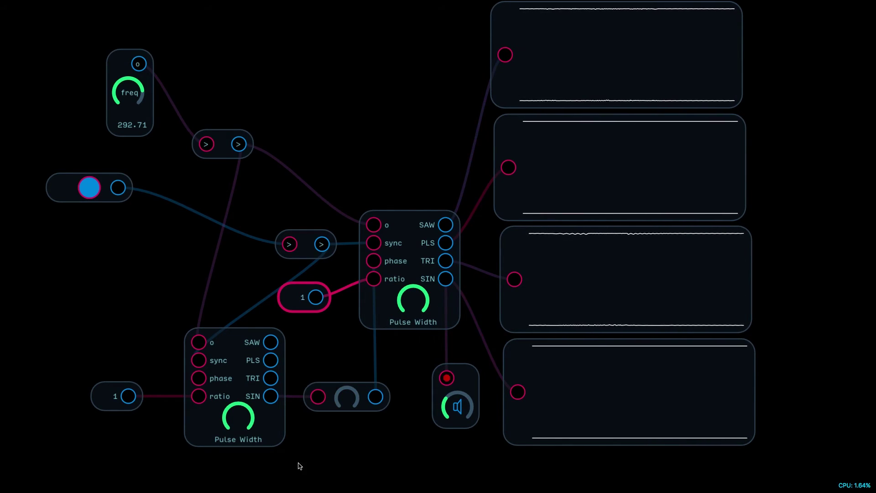
Set the modulator ratio to 2 and raise the modulation level.
right_click(111, 394)
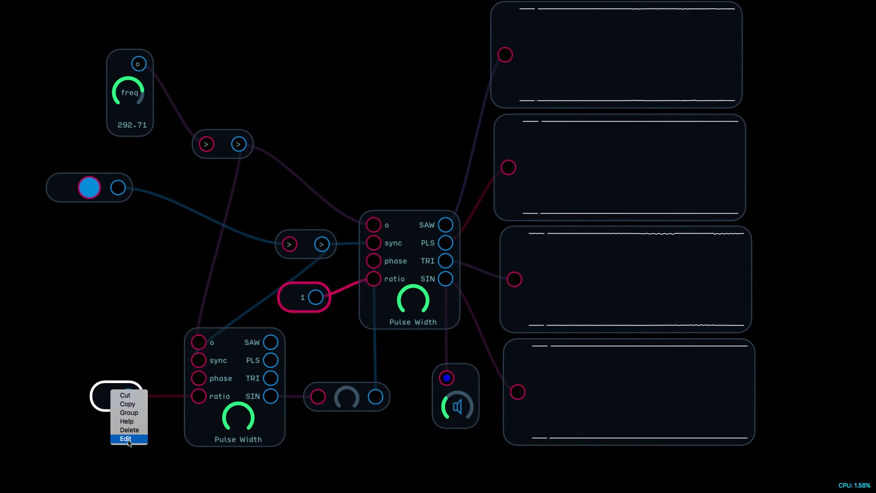
click(127, 438)
text(2)
key(Return)
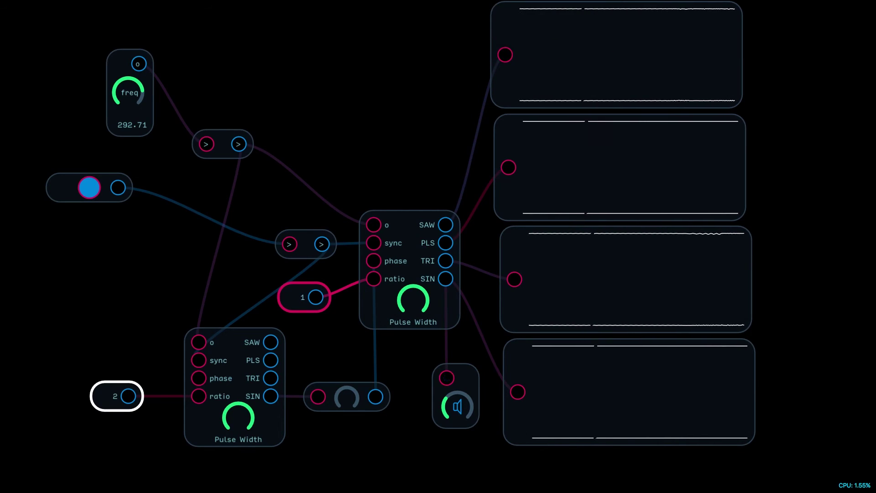
drag(348, 404, 348, 406)
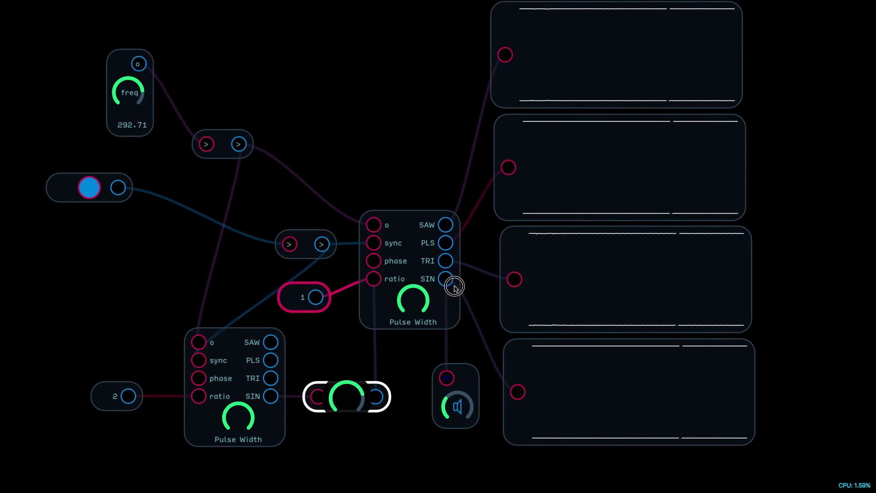
drag(360, 436, 360, 436)
Change the modulator ratio to 3, then zero the modulation level and lower the volume.
right_click(114, 400)
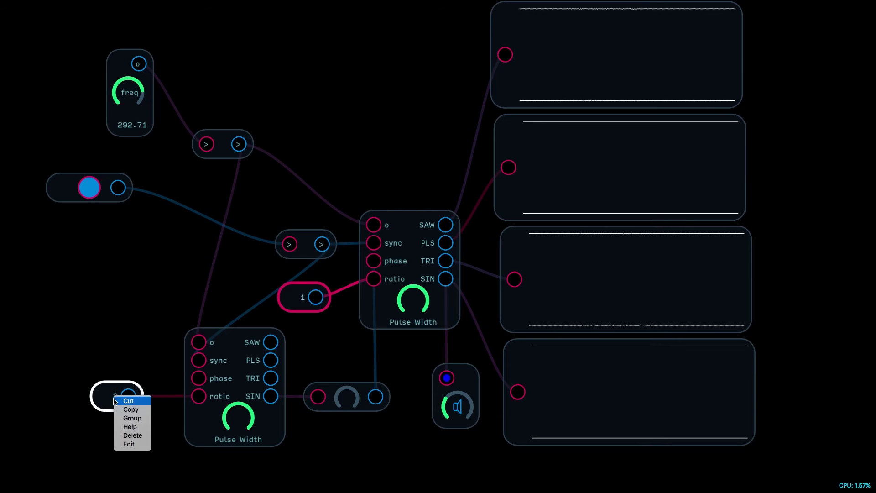
click(130, 444)
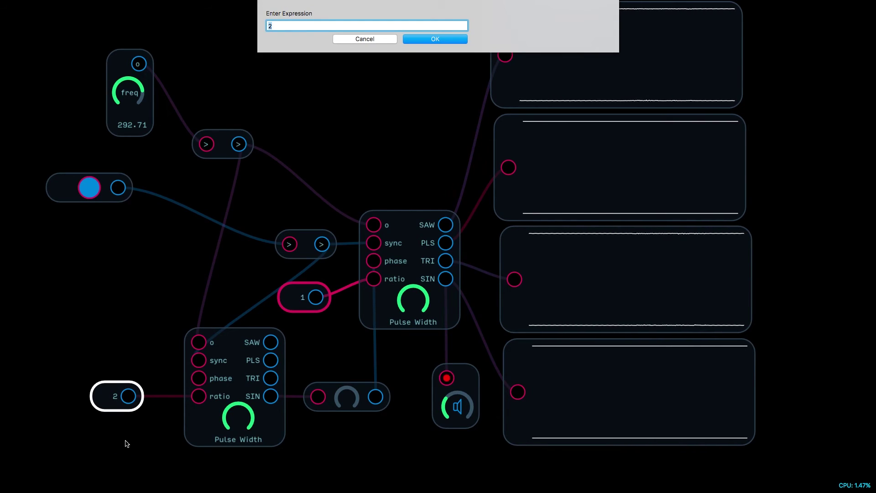
key(Return)
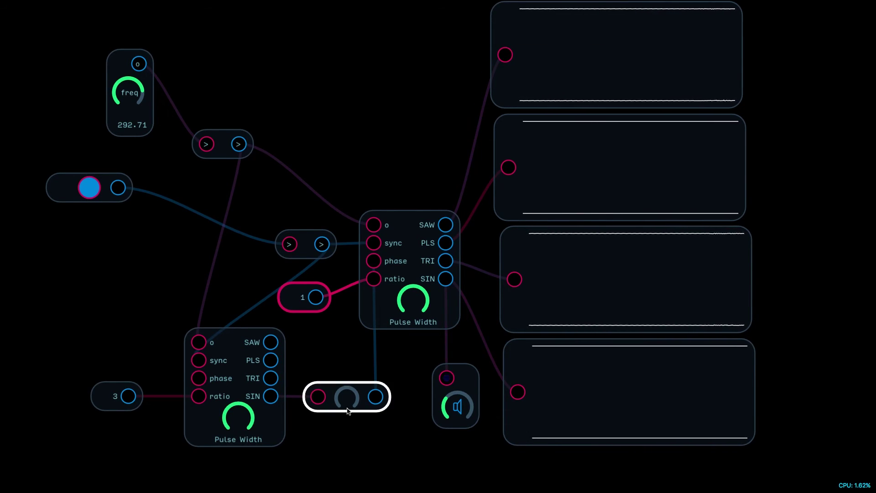
drag(347, 410, 364, 440)
drag(456, 406, 390, 487)
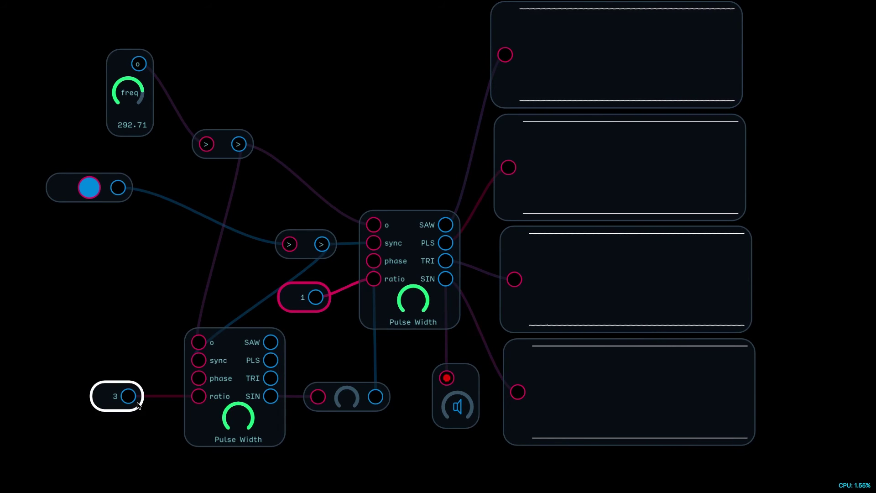
Set the modulator ratio to 6.656 and sweep the modulation level up and down.
right_click(114, 397)
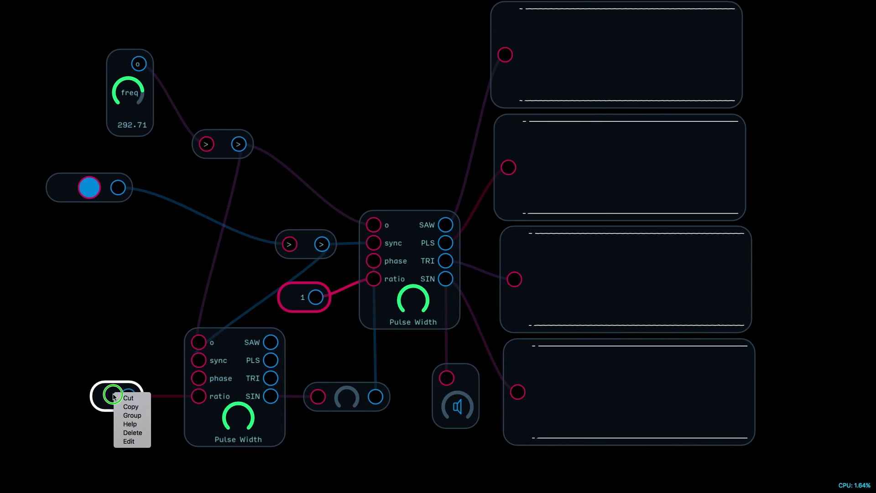
click(128, 441)
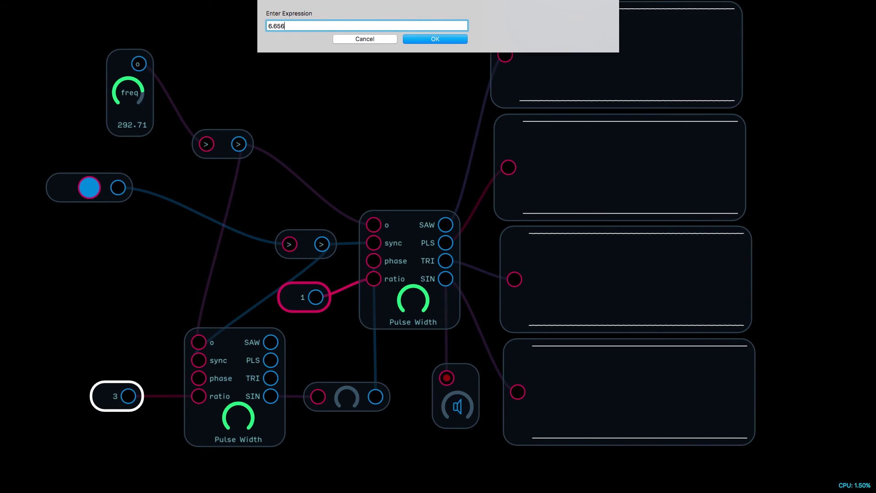
click(446, 38)
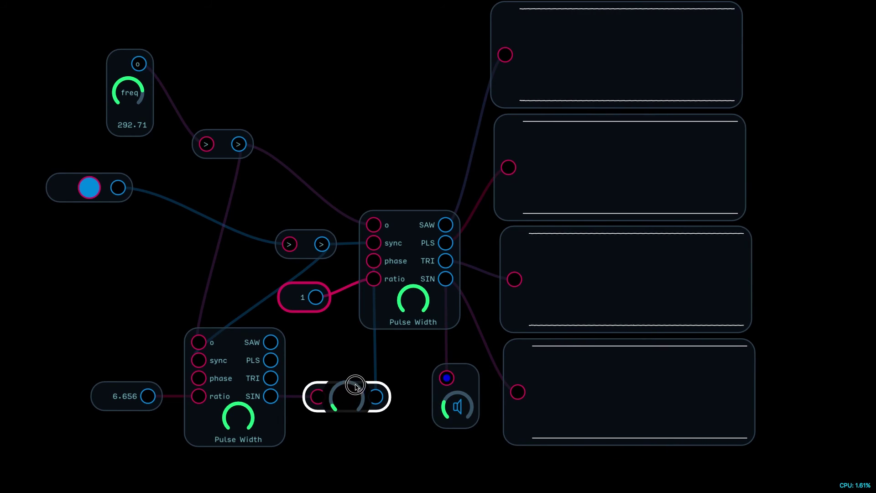
mouse_move(353, 385)
mouse_down()
mouse_move(383, 338)
mouse_move(351, 397)
mouse_up()
Connect the modulator's PLS output into the level knob in place of SIN.
right_click(121, 397)
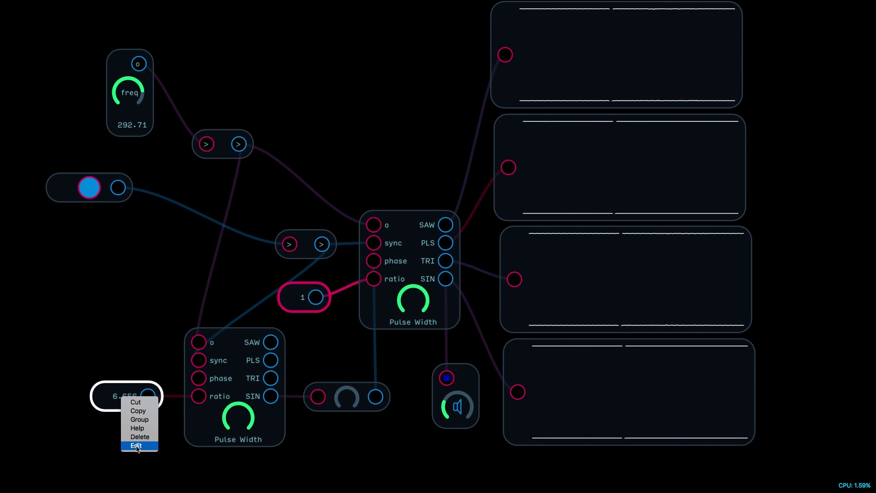
click(415, 465)
click(281, 370)
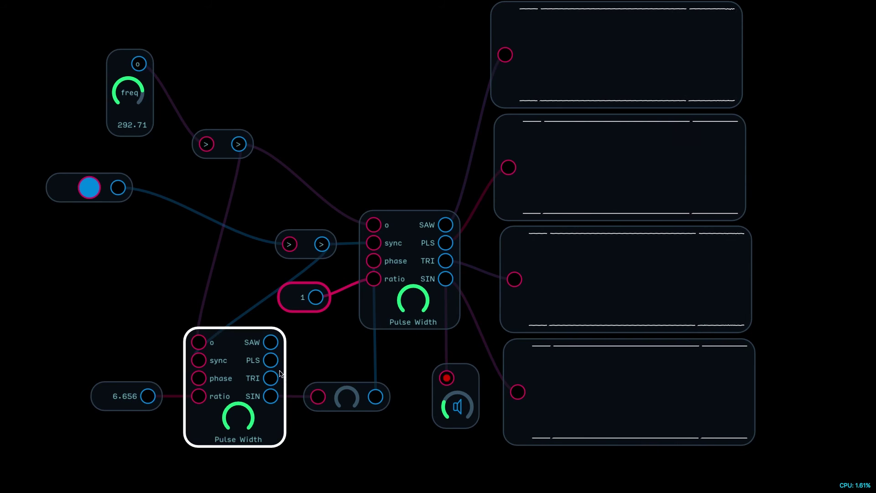
drag(267, 361, 345, 409)
click(349, 398)
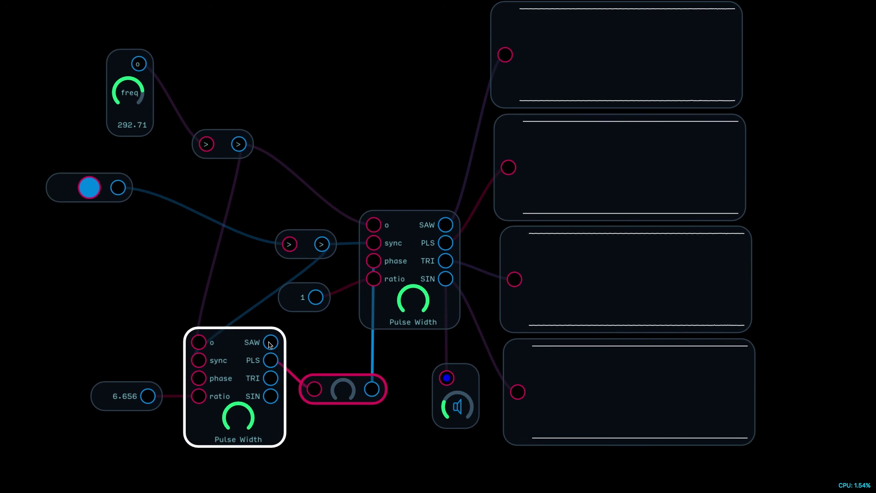
Move the level knob's input cable from the modulator's PLS to its SAW output.
drag(270, 343, 314, 388)
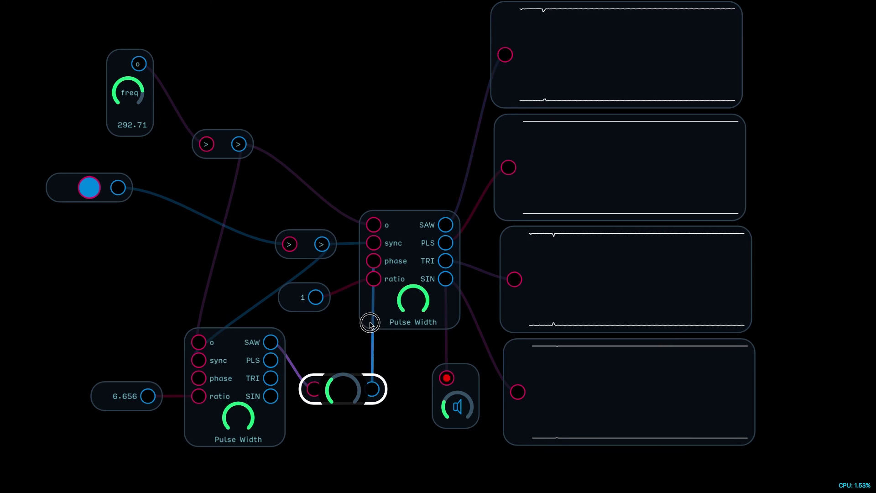